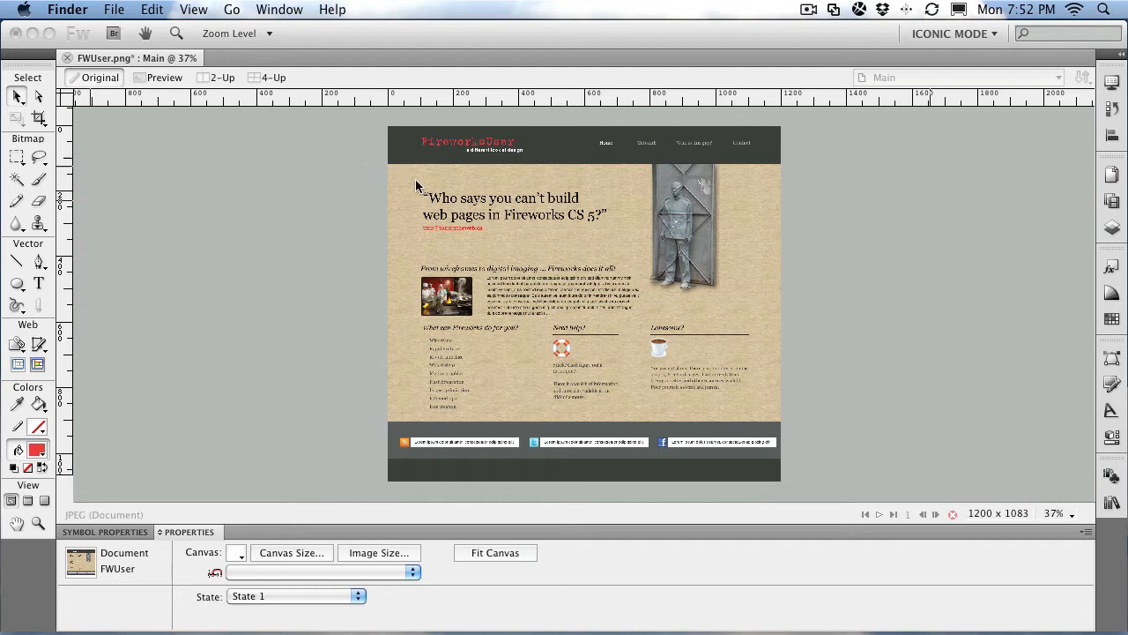
# Step: Show the Pages list, preview the Tutes page, then go back to the Main page
pyautogui.click(807, 213)
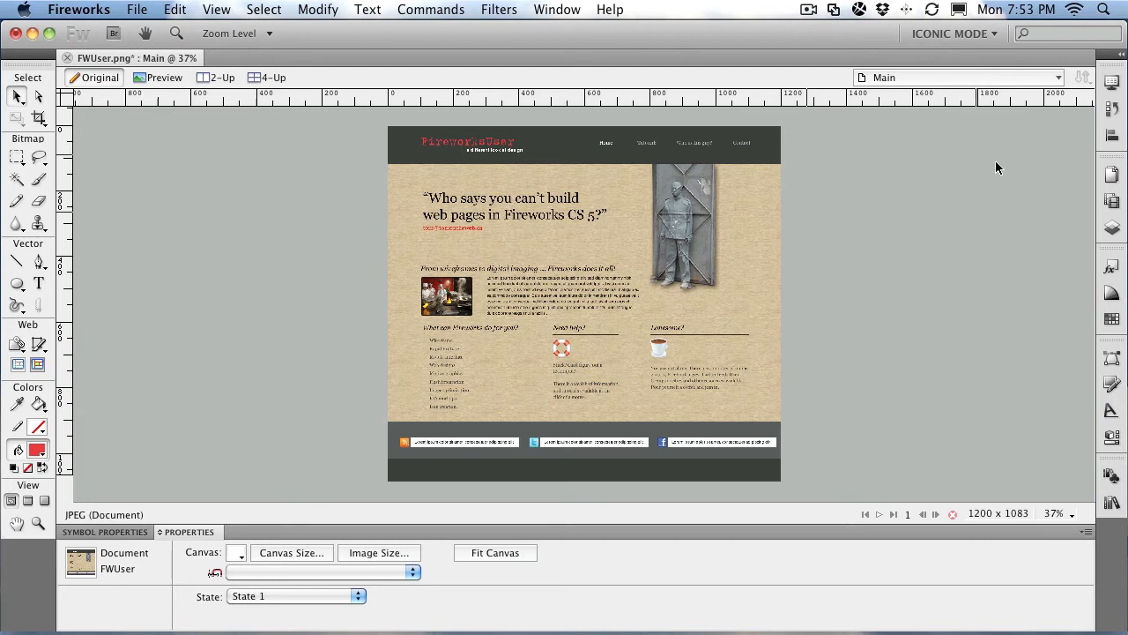
pyautogui.click(1110, 231)
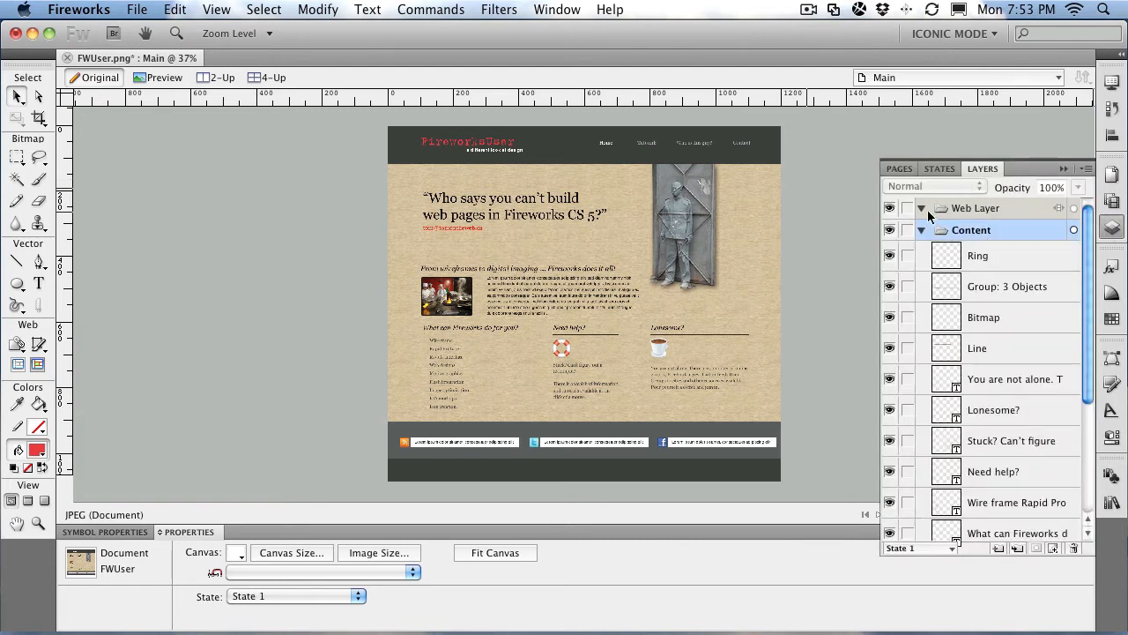
pyautogui.click(903, 168)
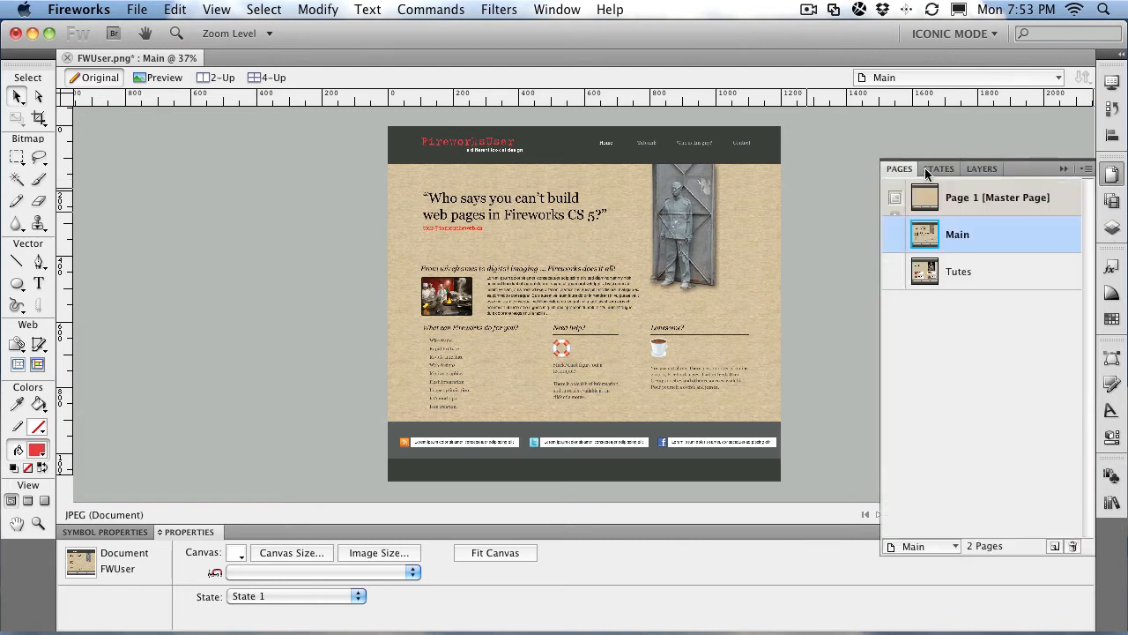
pyautogui.click(955, 274)
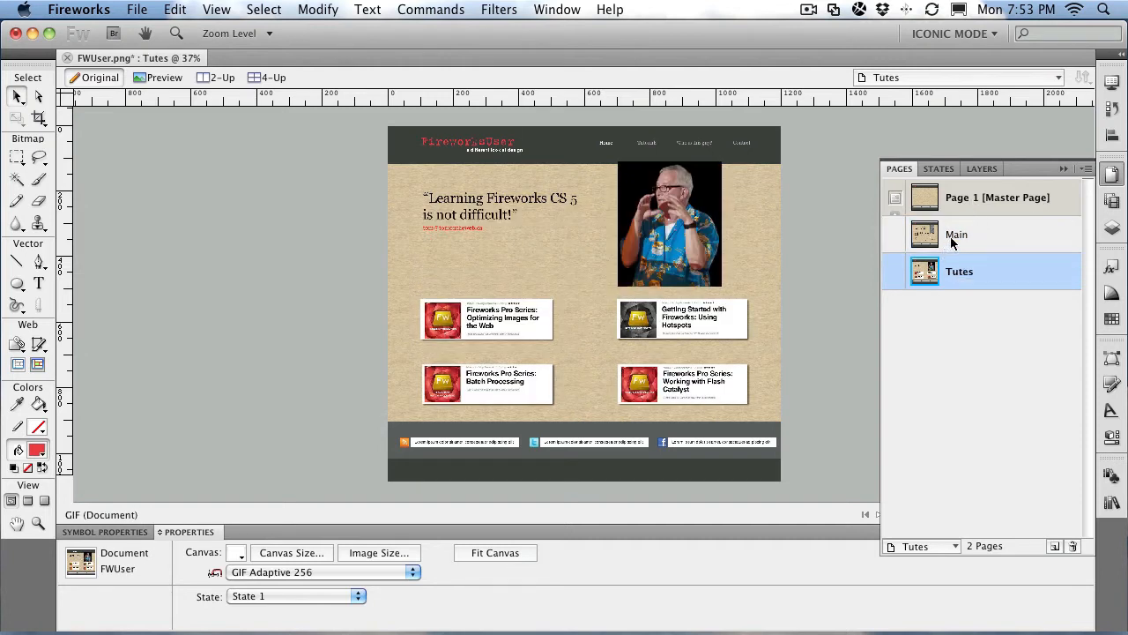
pyautogui.click(946, 245)
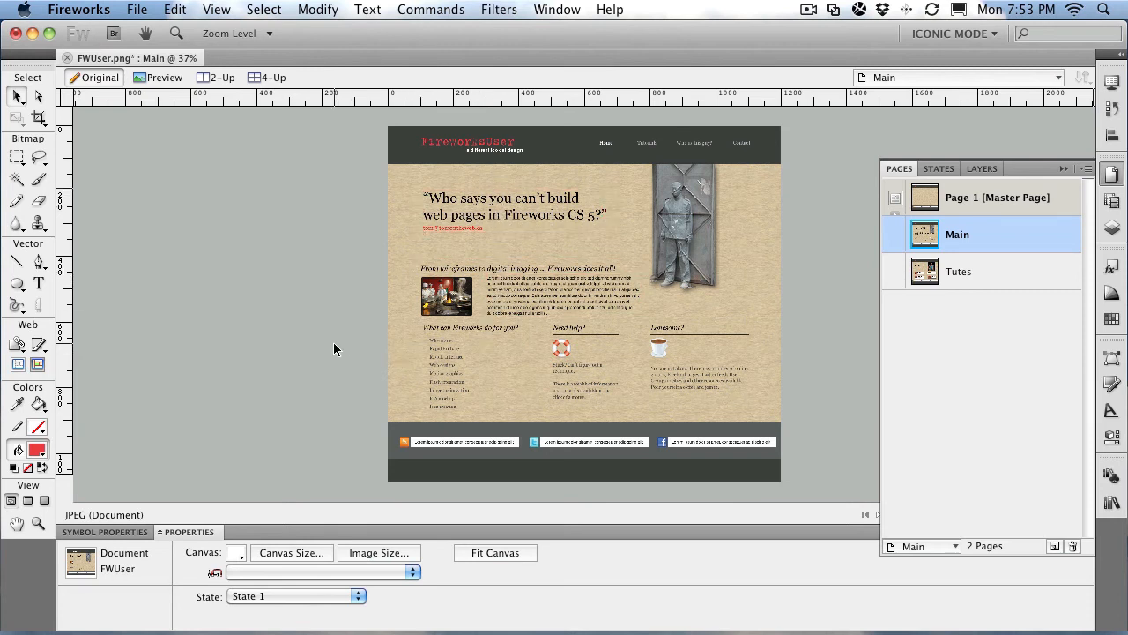
# Step: On the master page, select the wood background and run Commands > Creative > Auto Vector Mask
pyautogui.click(948, 206)
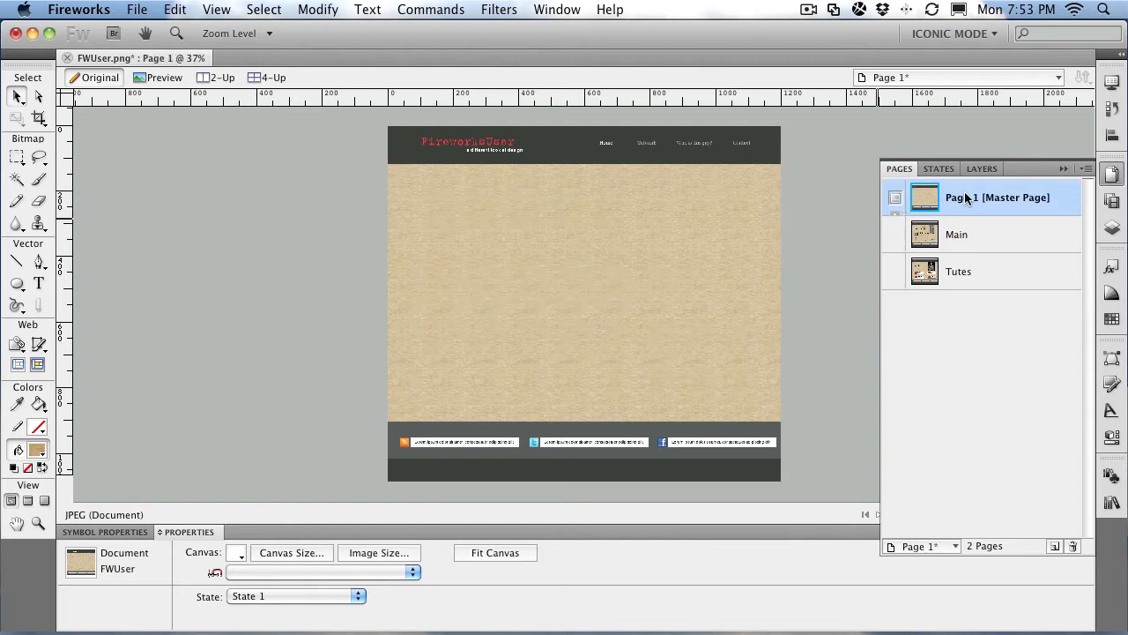
pyautogui.click(471, 244)
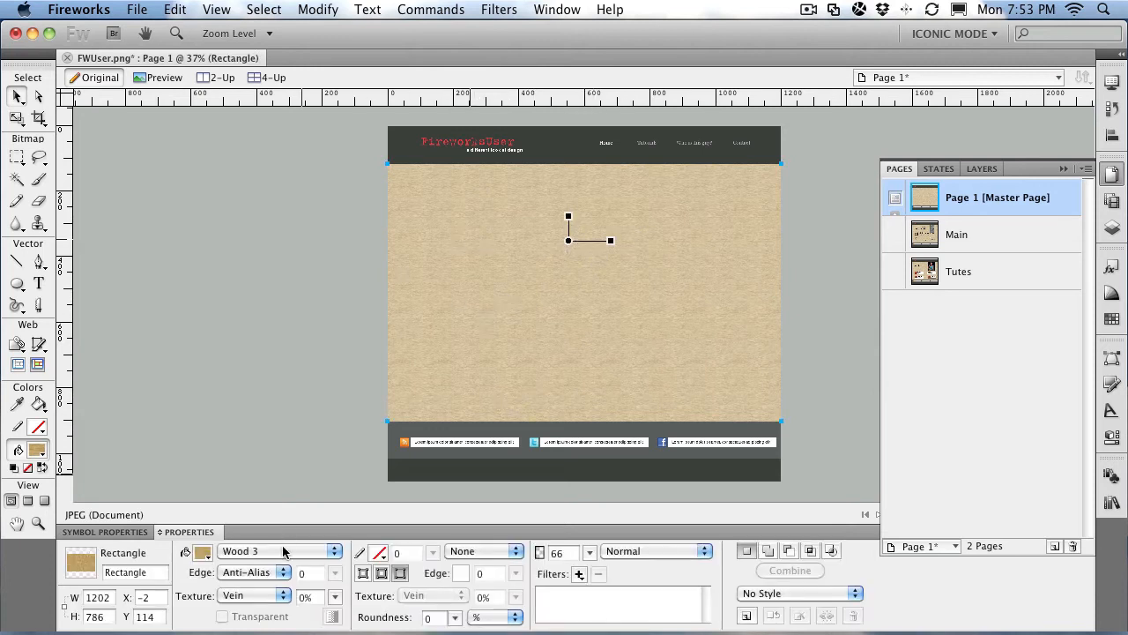
pyautogui.click(322, 10)
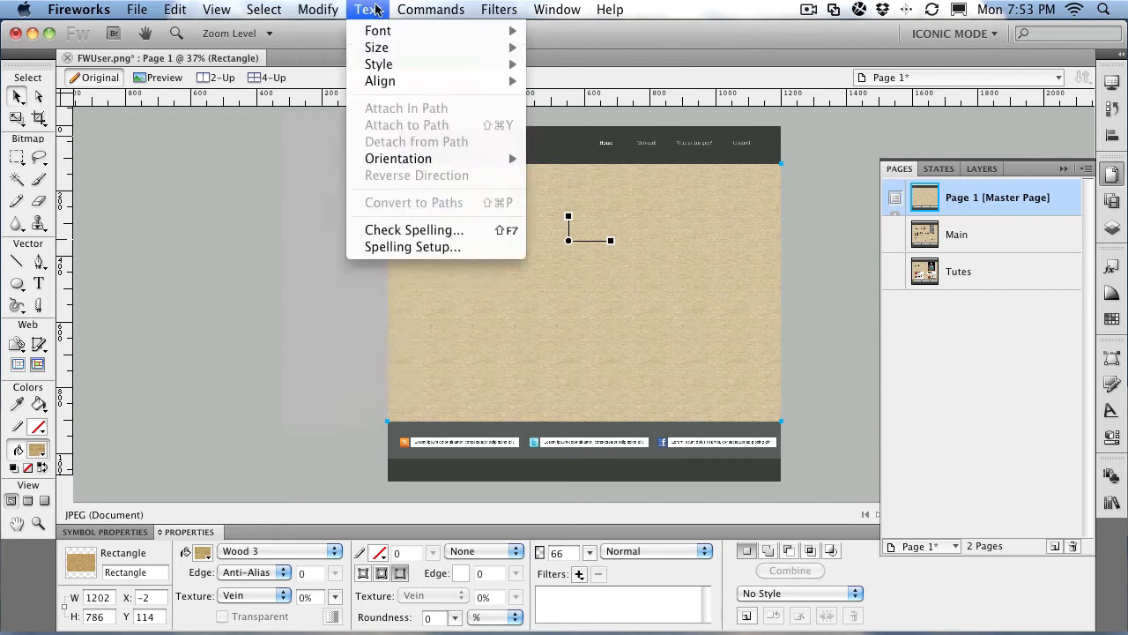
pyautogui.moveTo(454, 176)
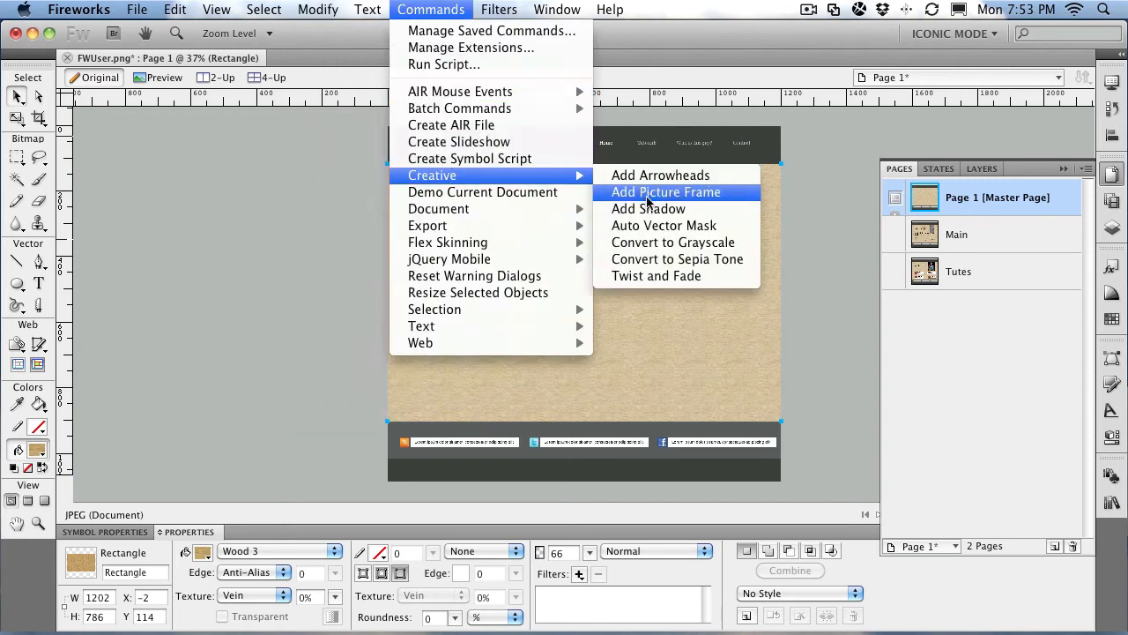
pyautogui.click(648, 227)
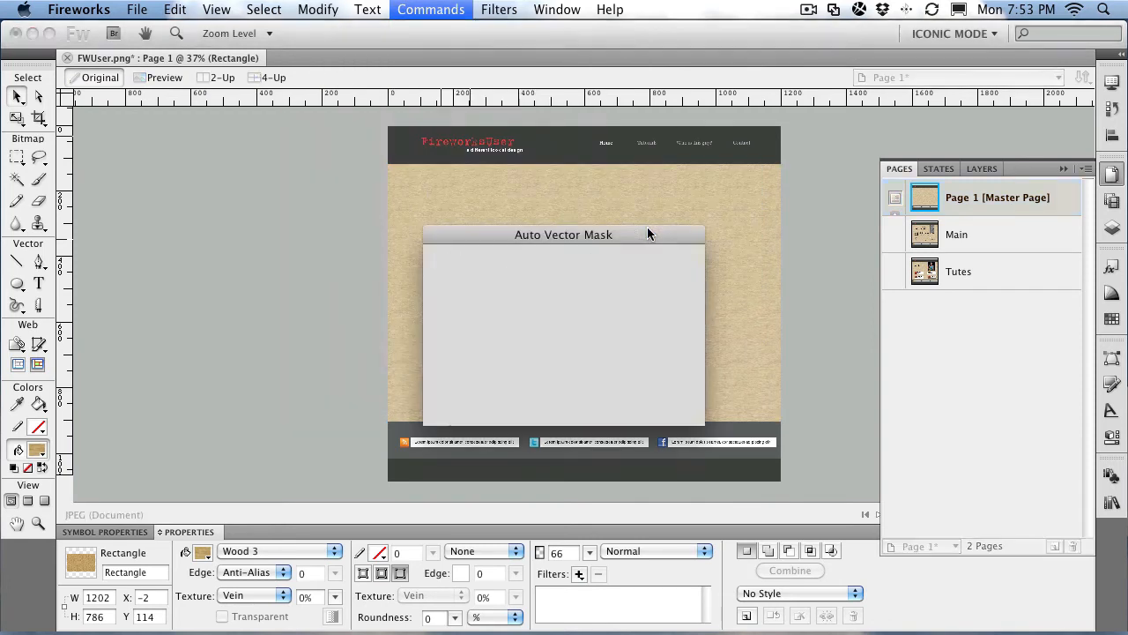
# Step: Apply a Linear fade-to-white mask, raise the gradient higher, then show the Main page
pyautogui.moveTo(542, 243); pyautogui.dragTo(217, 166)
pyautogui.click(141, 277)
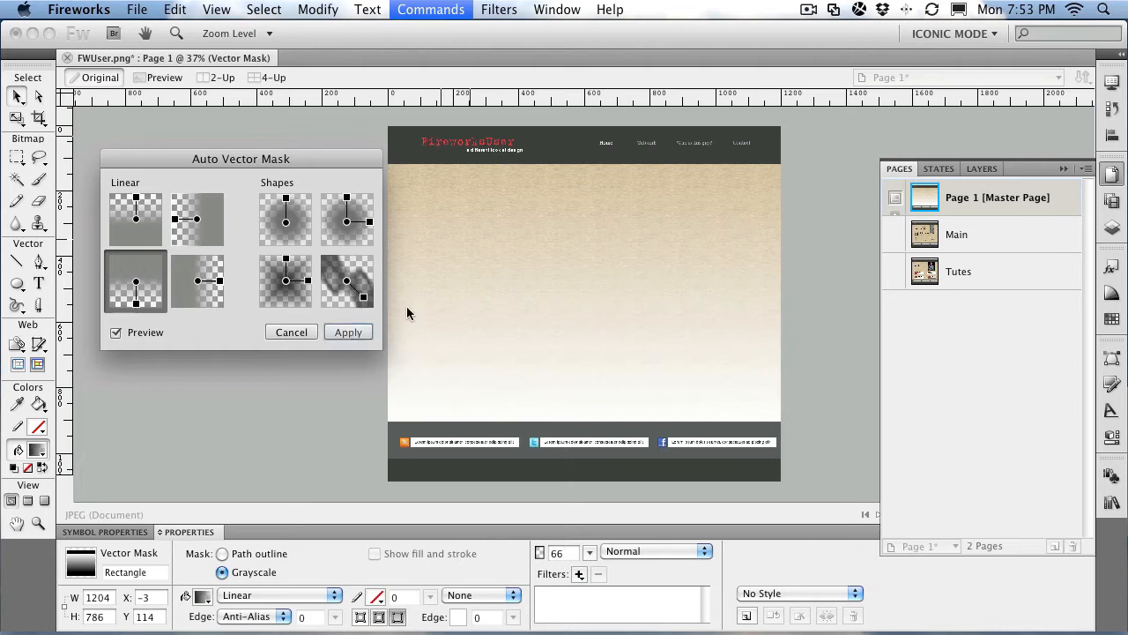
pyautogui.click(347, 335)
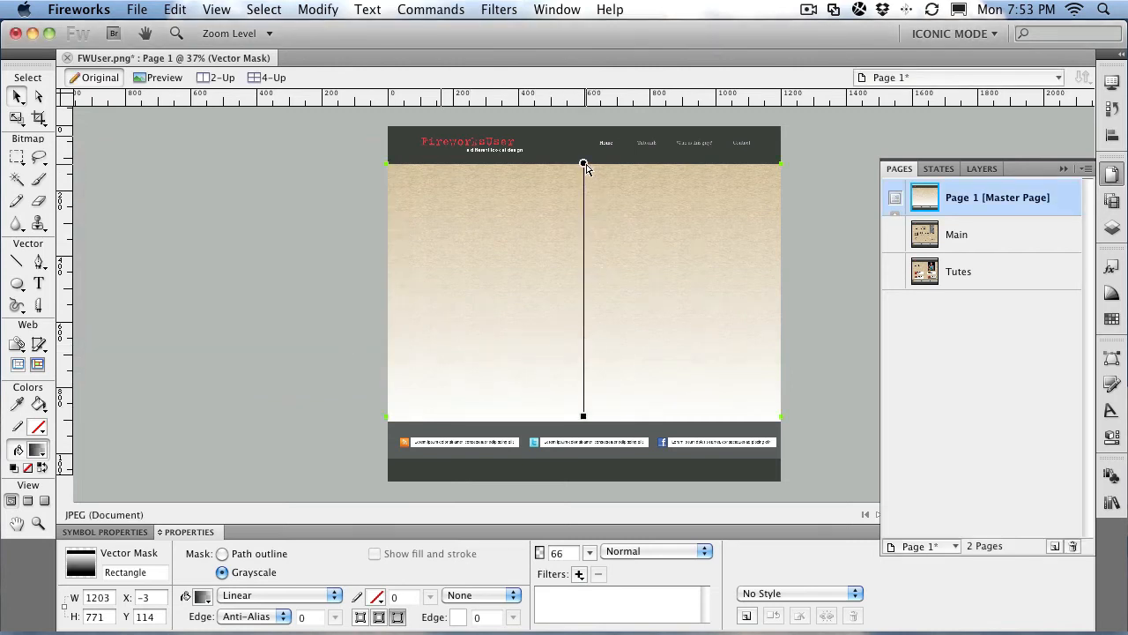
pyautogui.moveTo(582, 418); pyautogui.dragTo(583, 301)
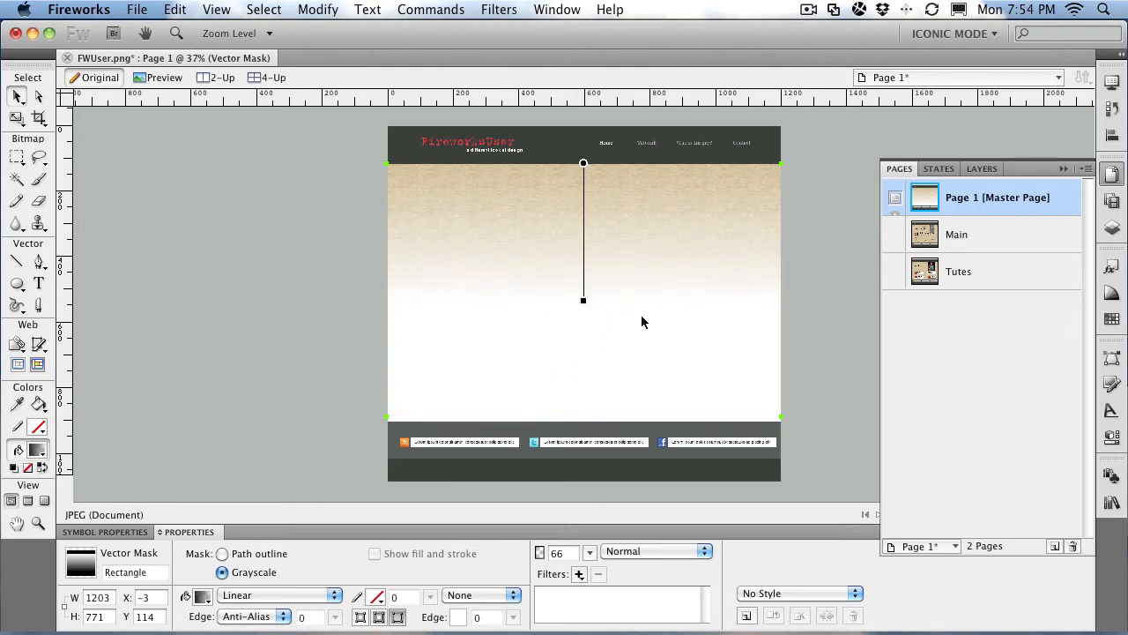
pyautogui.click(957, 236)
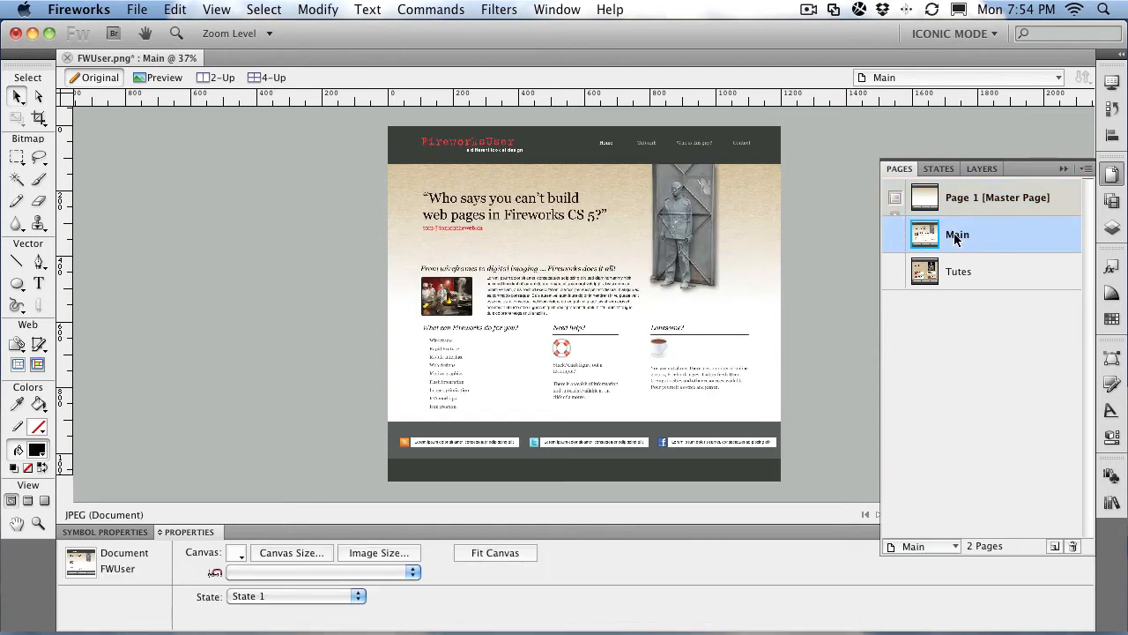
# Step: On the Tutes page, zoom in on the speaker photo and nudge it down to Y 114
pyautogui.click(949, 272)
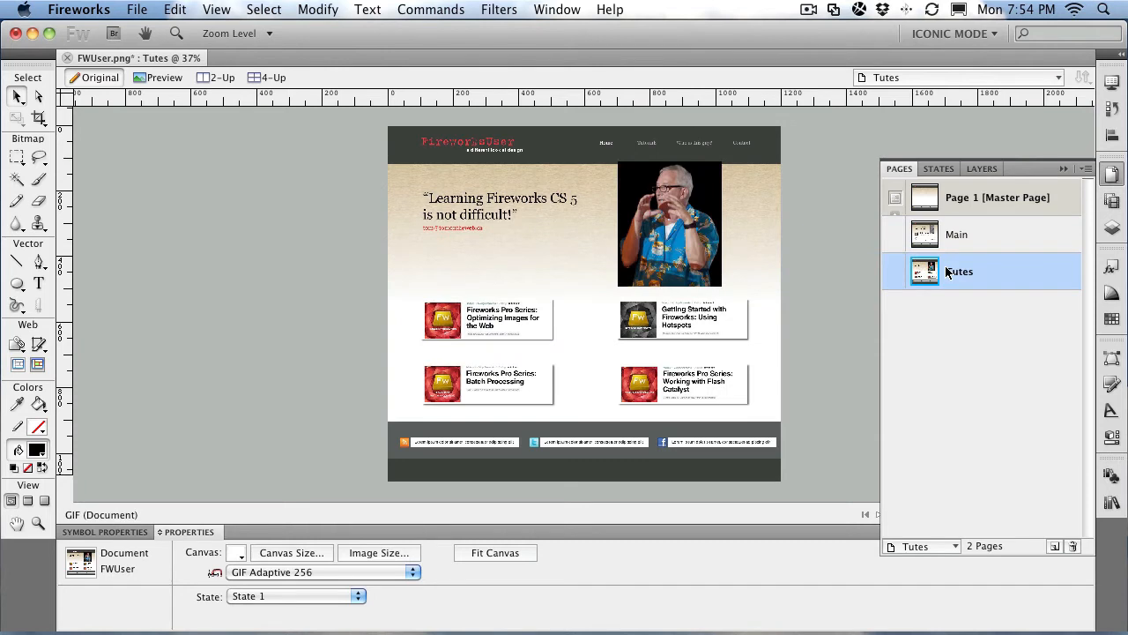
pyautogui.click(706, 226)
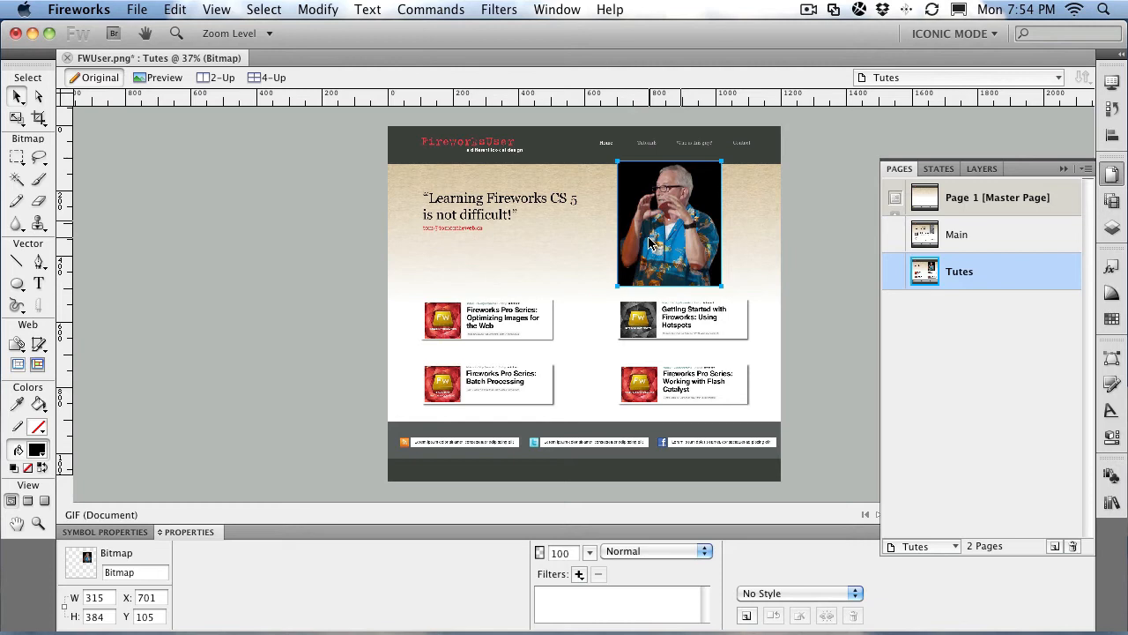
pyautogui.click(38, 523)
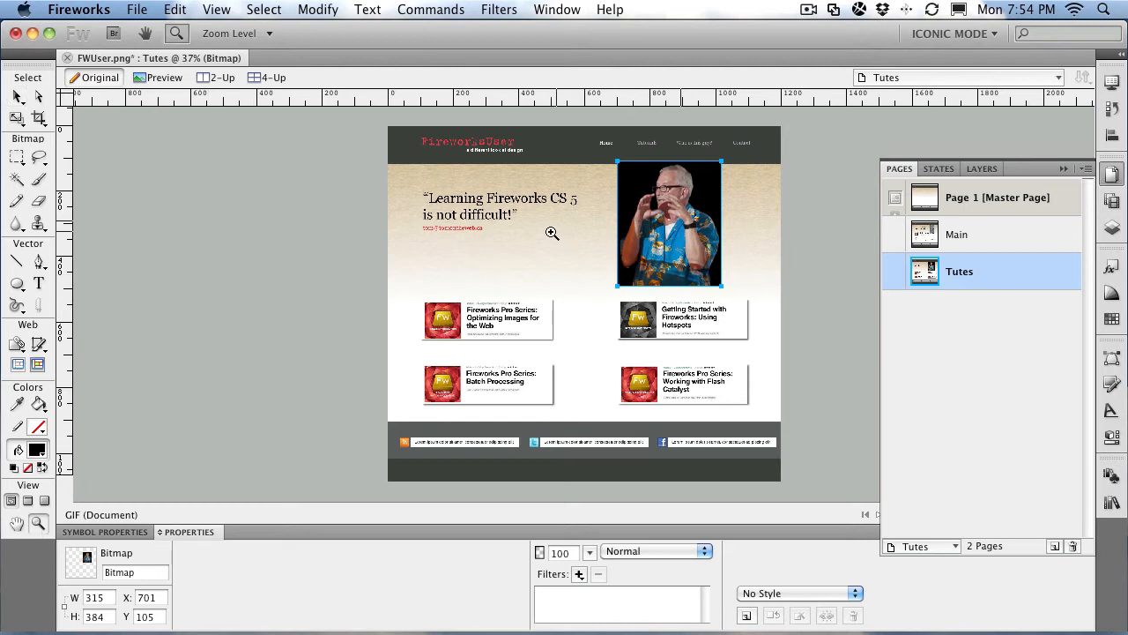
pyautogui.moveTo(604, 154); pyautogui.dragTo(765, 298)
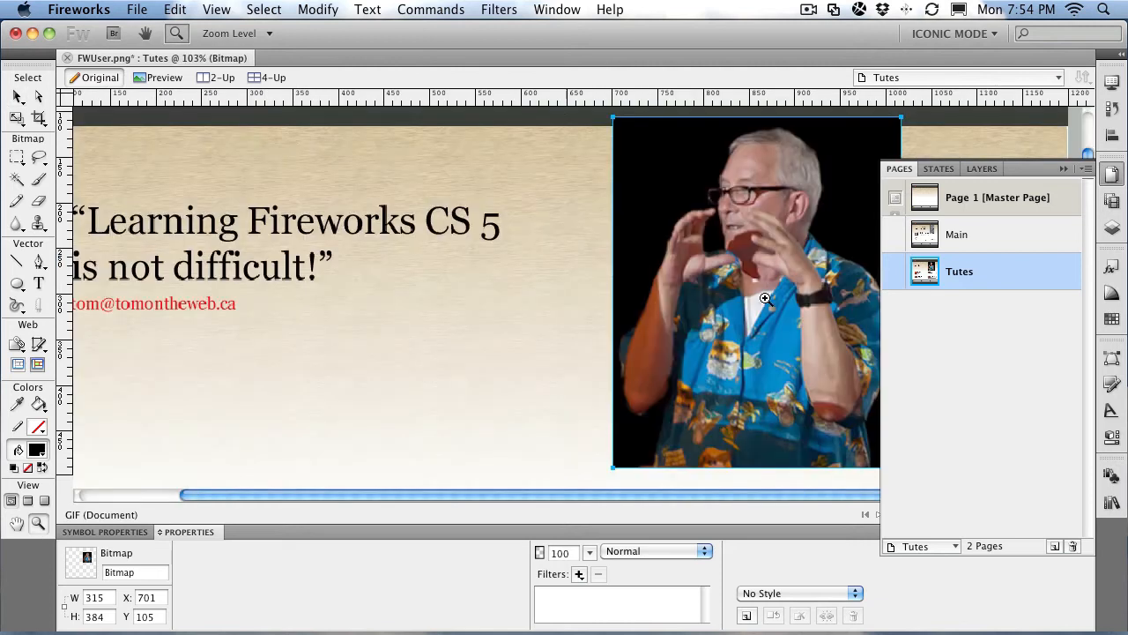
pyautogui.click(18, 96)
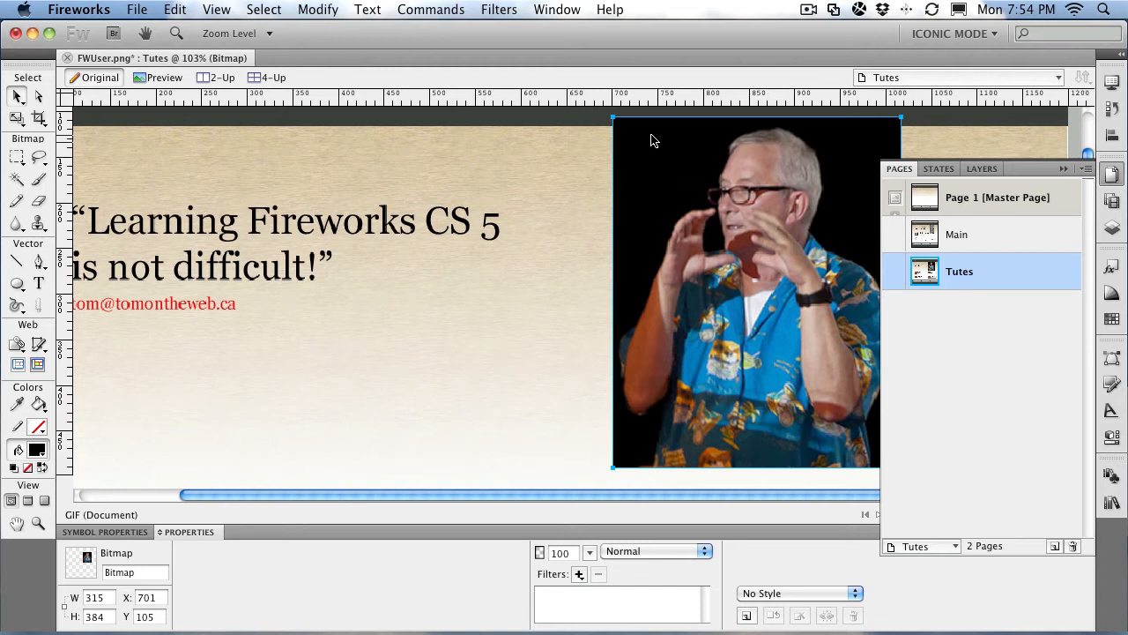
pyautogui.press('Down')
pyautogui.press('Down')
pyautogui.press('Down')
pyautogui.press('Down')
pyautogui.press('Down')
pyautogui.press('Down')
pyautogui.press('Down')
pyautogui.press('Down')
pyautogui.press('Down')
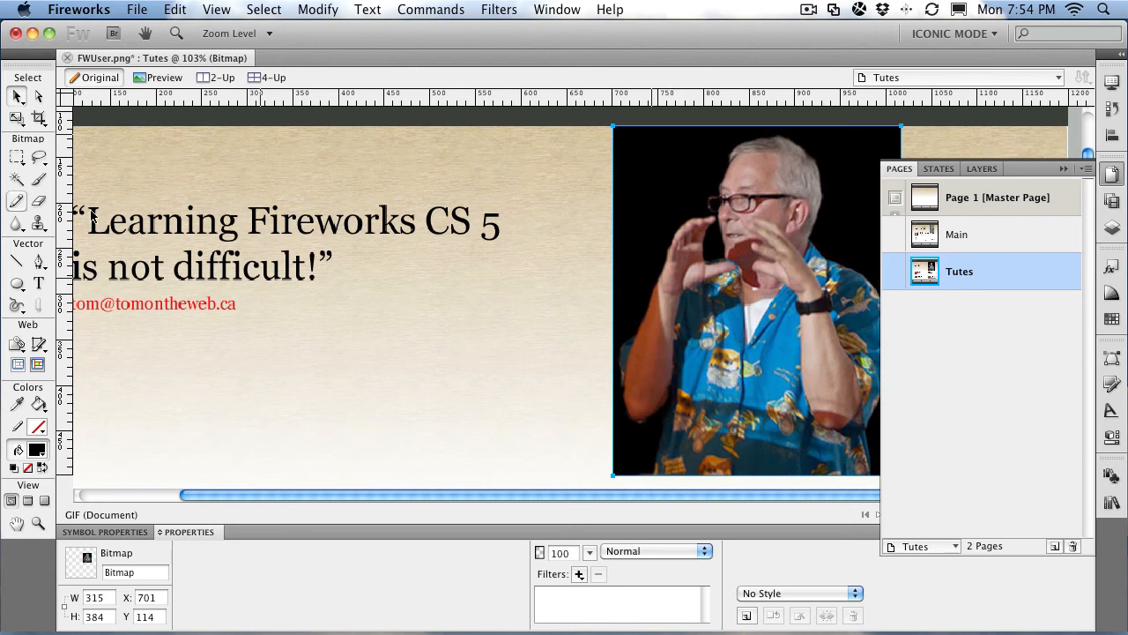
# Step: Magic Wand the photo's black backdrop, then collapse Pages and show the Layers panel
pyautogui.click(17, 180)
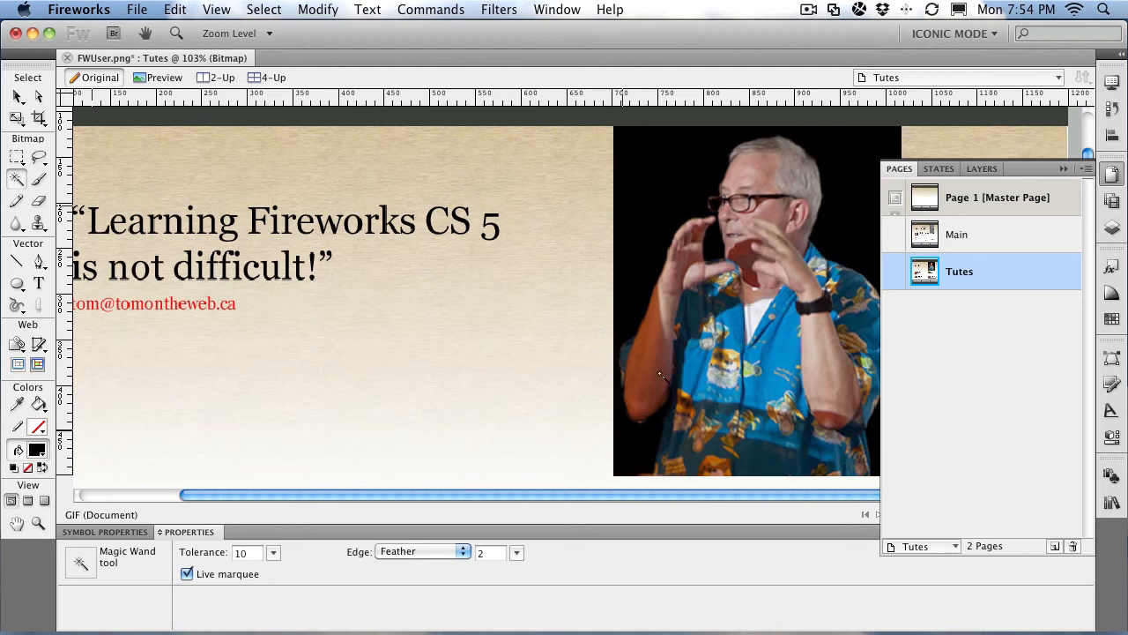
pyautogui.click(668, 176)
pyautogui.click(1064, 171)
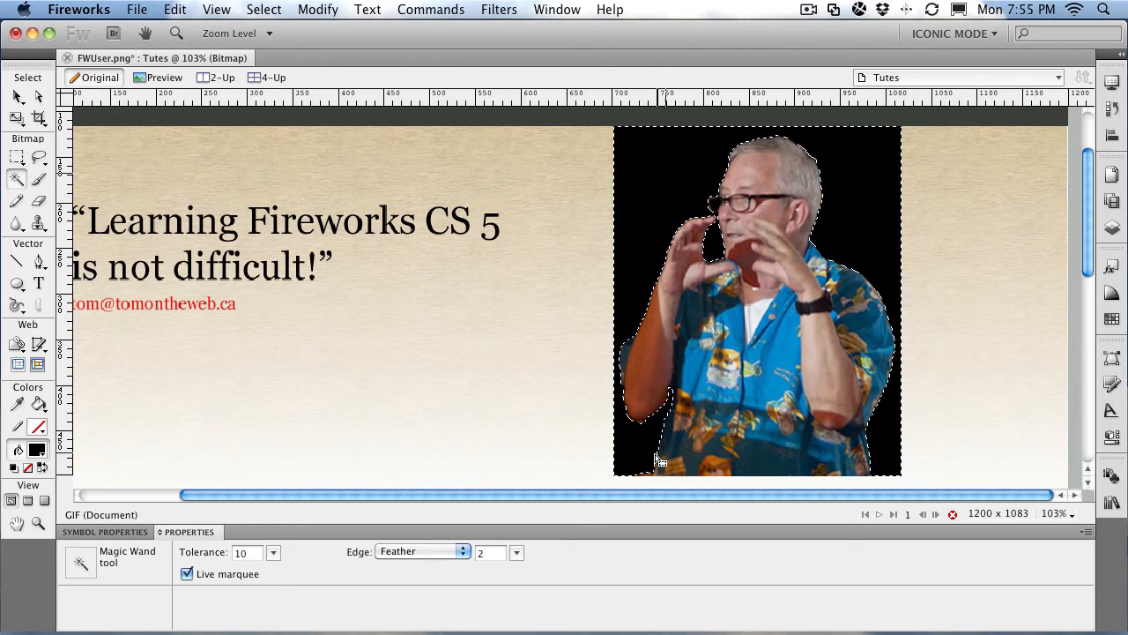
pyautogui.click(1114, 234)
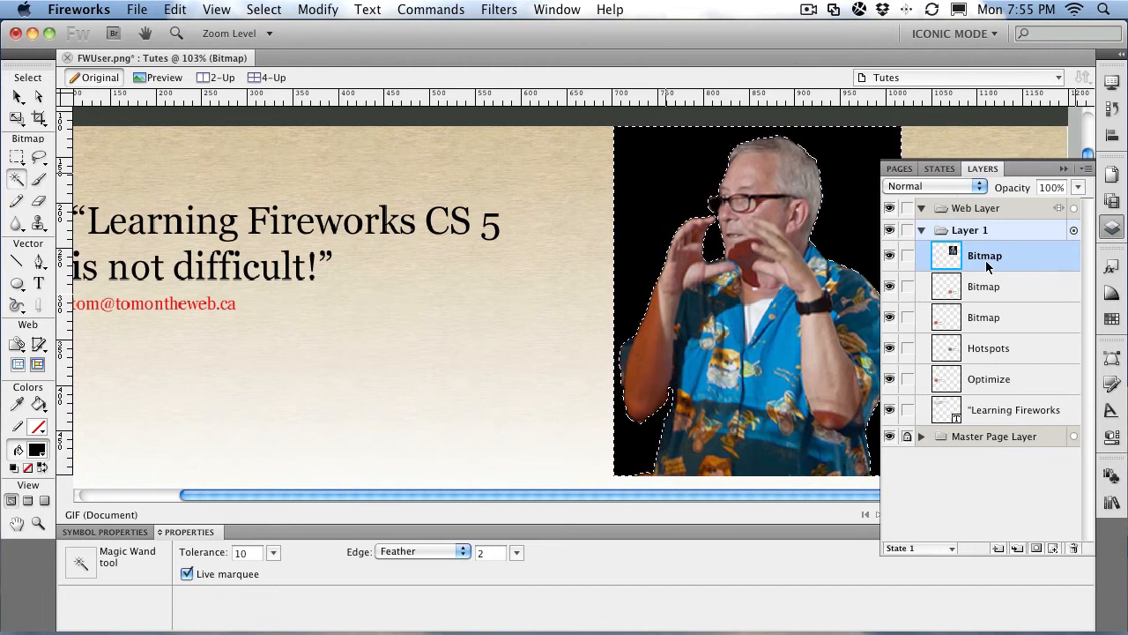
pyautogui.click(1037, 548)
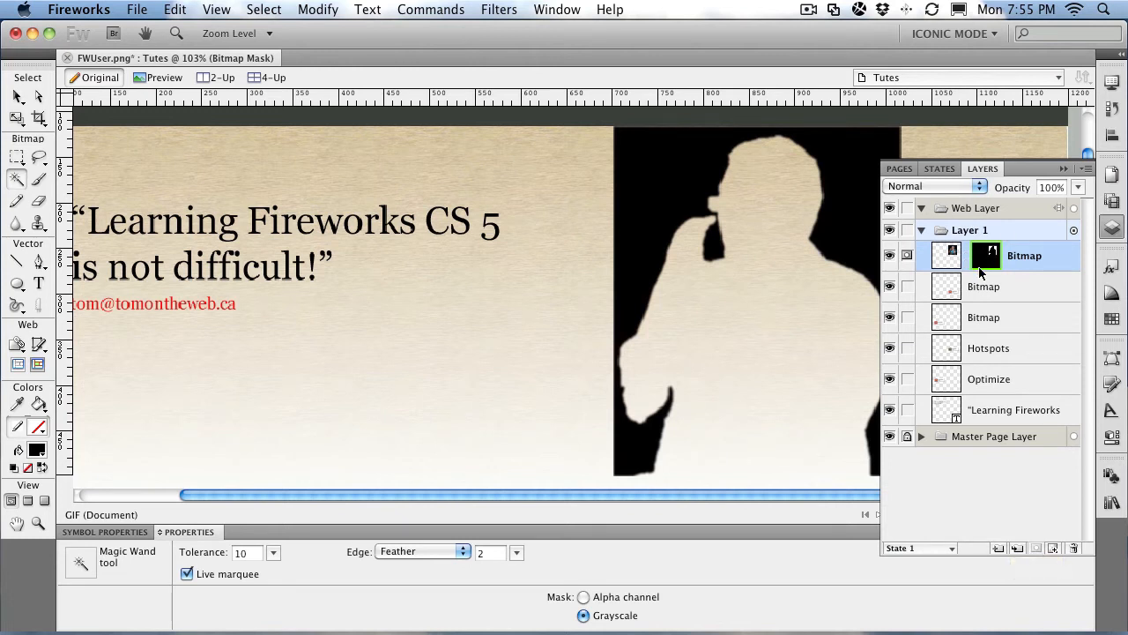
pyautogui.click(1072, 549)
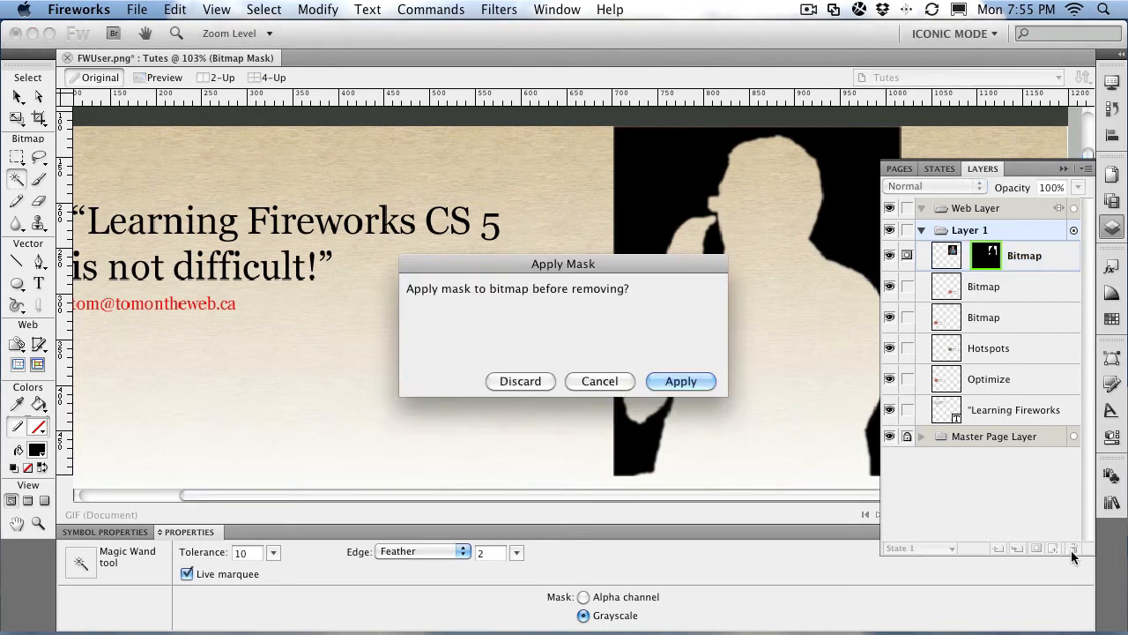
pyautogui.click(521, 381)
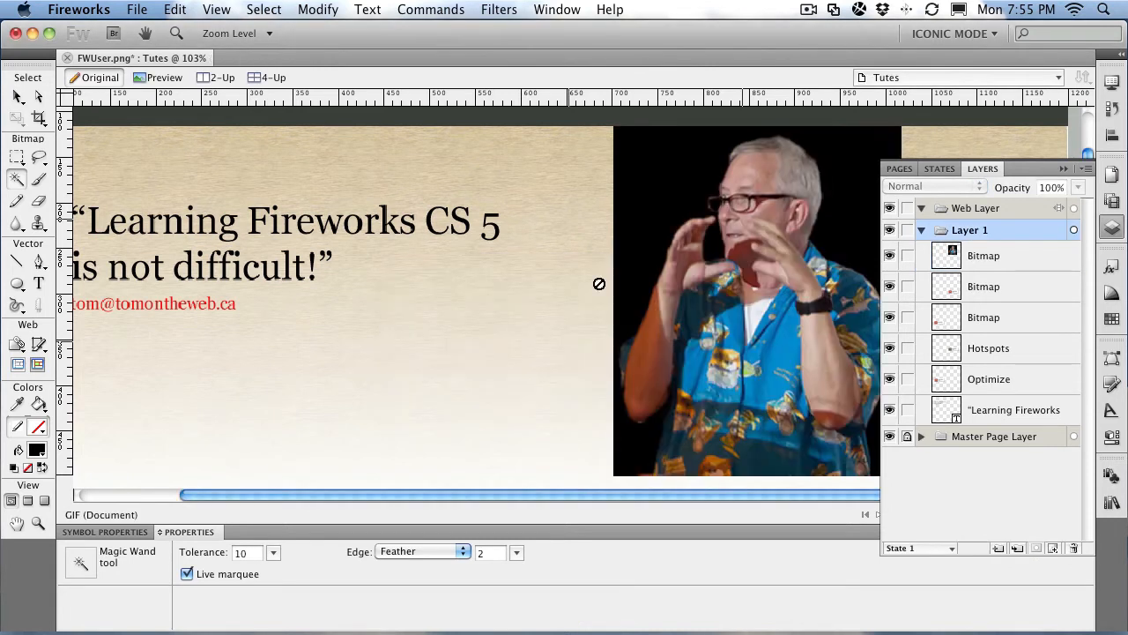
pyautogui.click(658, 166)
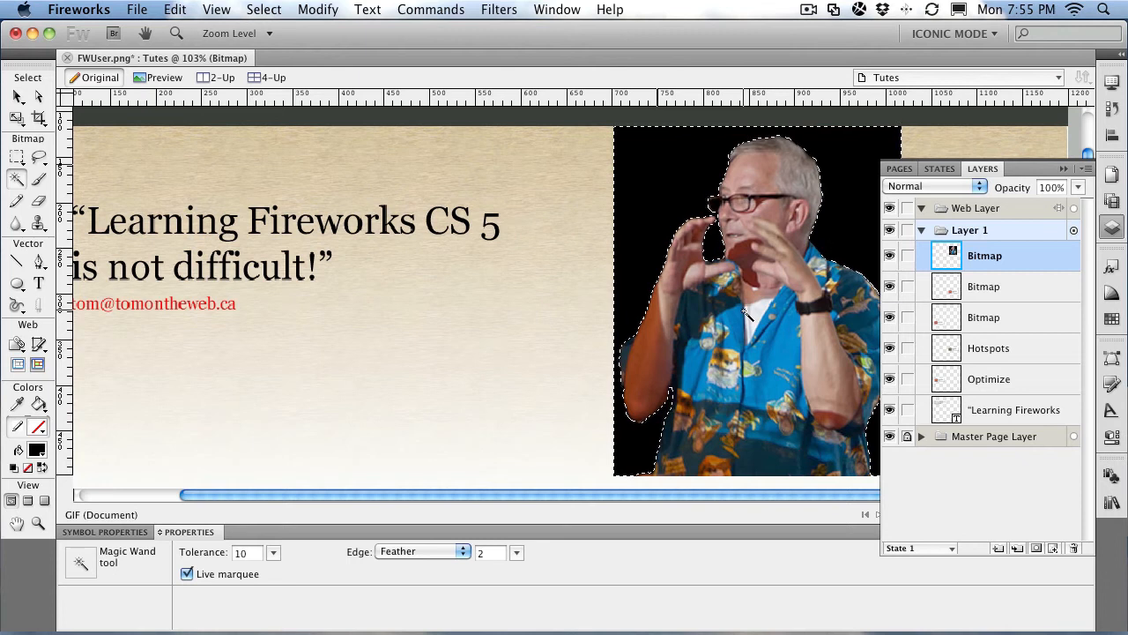
# Step: Use Select > Select Inverse to select the man instead of the black backdrop
pyautogui.click(261, 12)
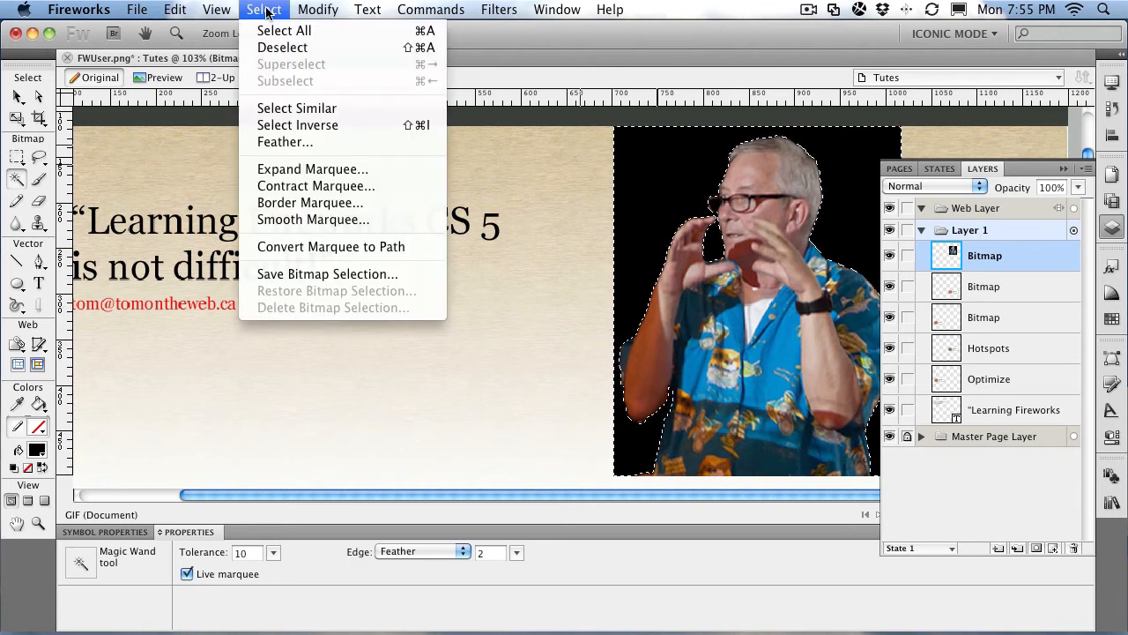
pyautogui.click(291, 125)
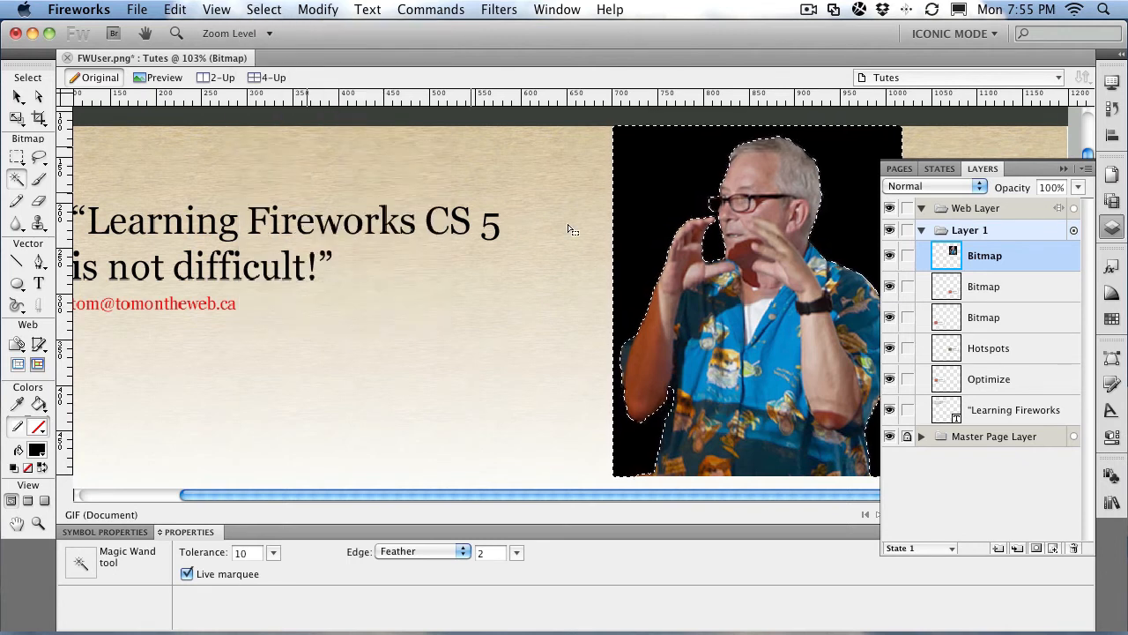
# Step: Add a bitmap mask hiding the black backdrop, then zoom in around the glasses
pyautogui.click(1036, 548)
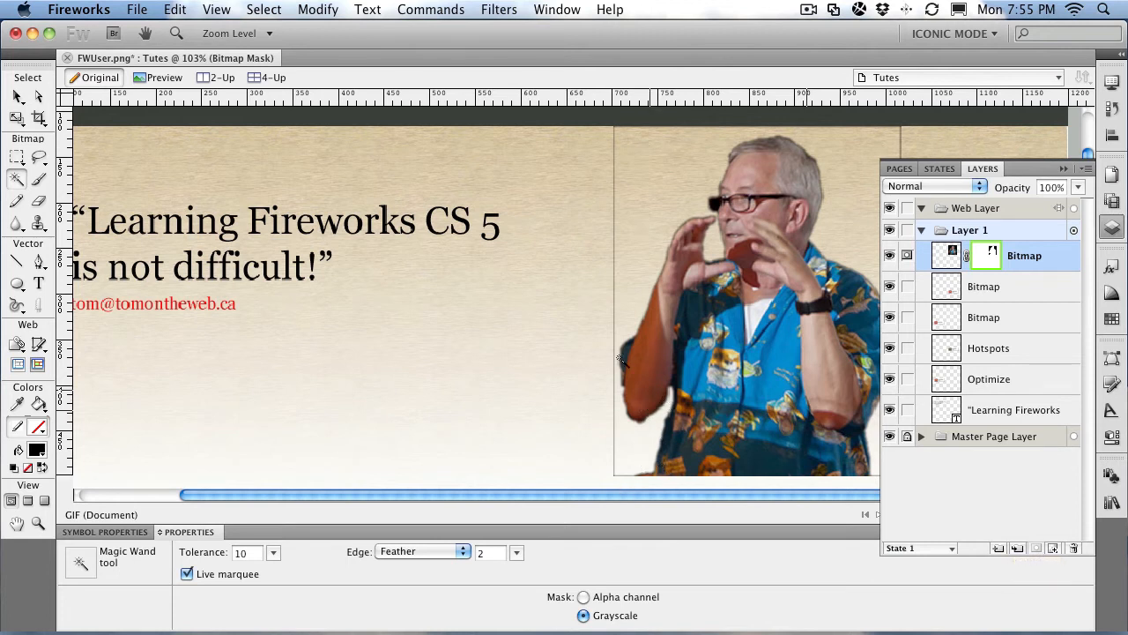
pyautogui.click(38, 524)
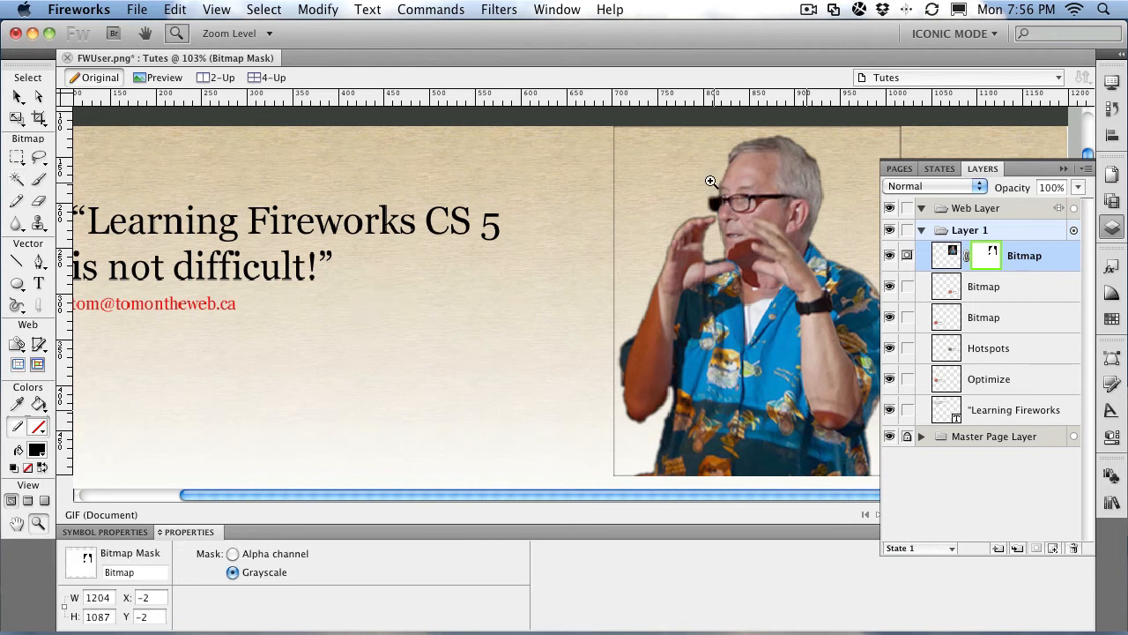
pyautogui.moveTo(696, 182); pyautogui.dragTo(735, 223)
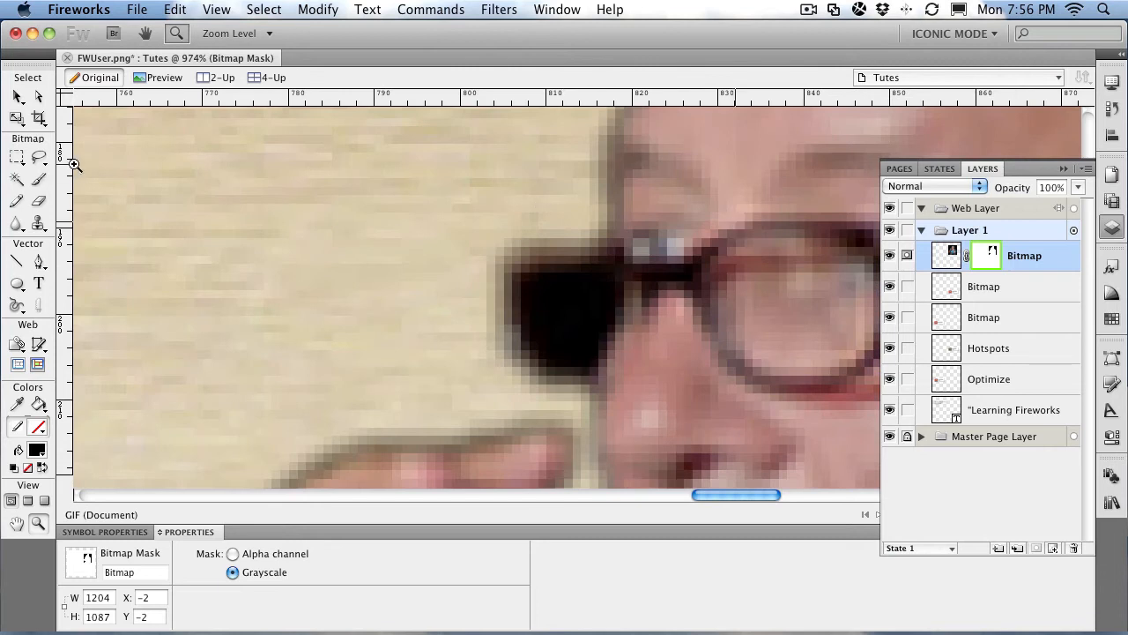
# Step: With a size 5 brush, paint out the black patch at the left lens, then return to 100%
pyautogui.click(38, 179)
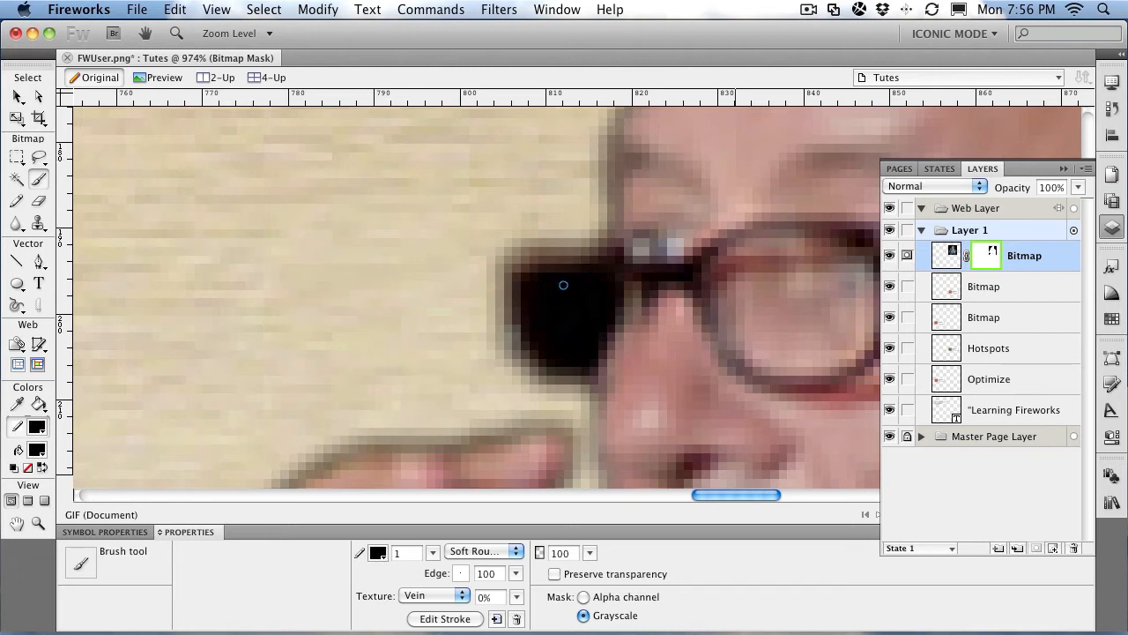
pyautogui.click(432, 552)
pyautogui.moveTo(432, 551); pyautogui.dragTo(432, 547)
pyautogui.moveTo(585, 292)
pyautogui.mouseDown()
pyautogui.moveTo(545, 301)
pyautogui.moveTo(573, 340)
pyautogui.moveTo(587, 331)
pyautogui.moveTo(581, 310)
pyautogui.mouseUp()
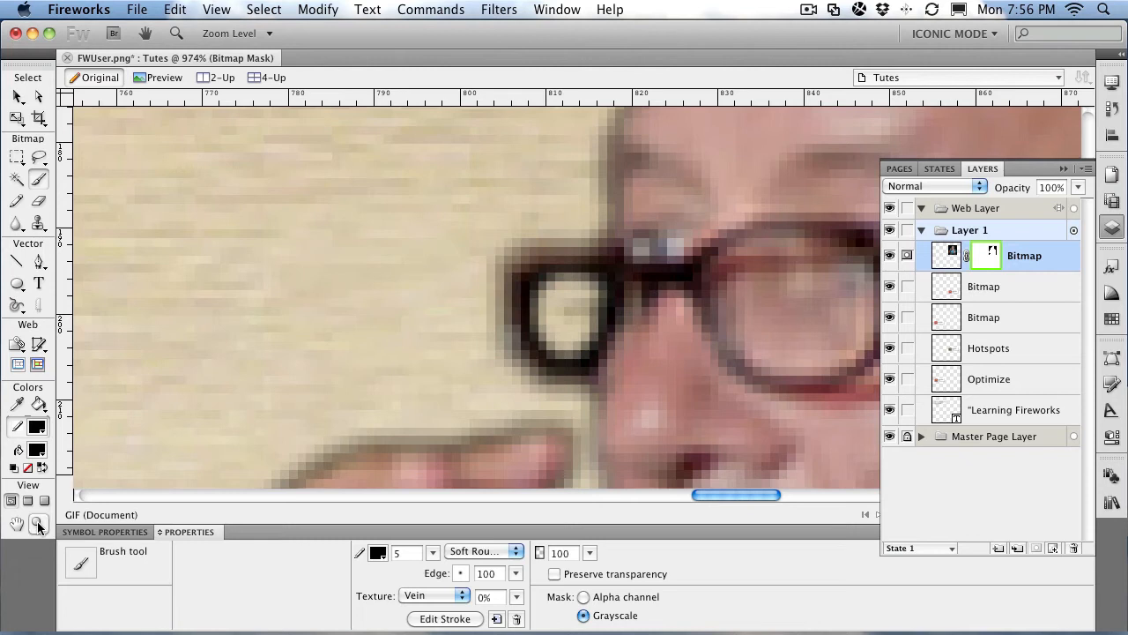
pyautogui.doubleClick(38, 525)
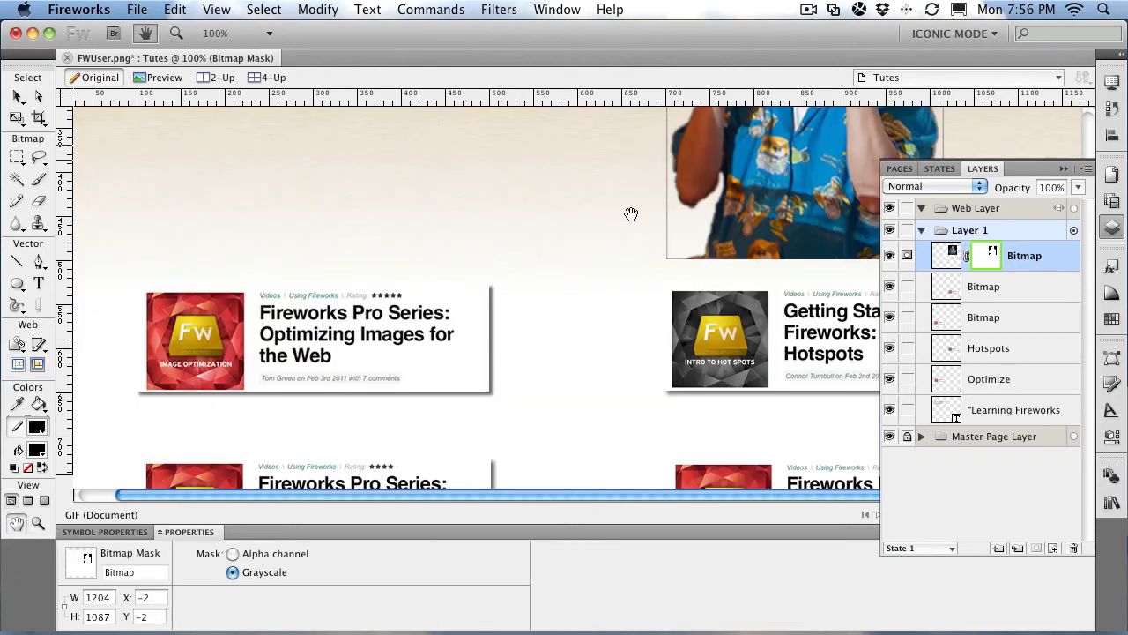
# Step: Fit the whole Tutes page in the window with View > Fit All and pick the Brush tool
pyautogui.scroll(10, 637, 378)
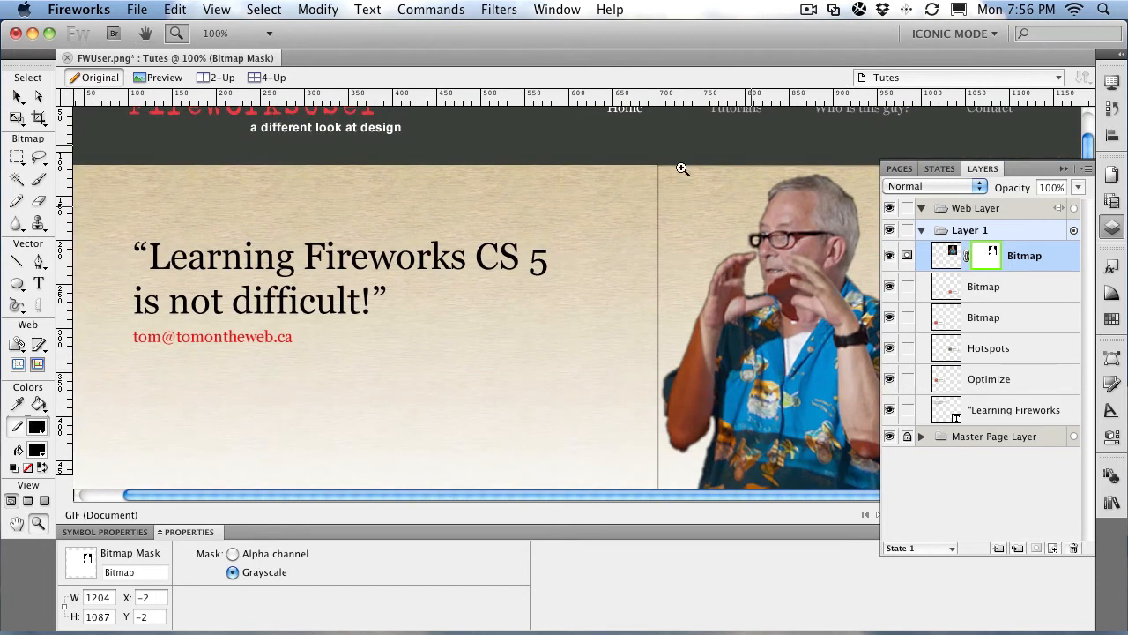
pyautogui.click(216, 10)
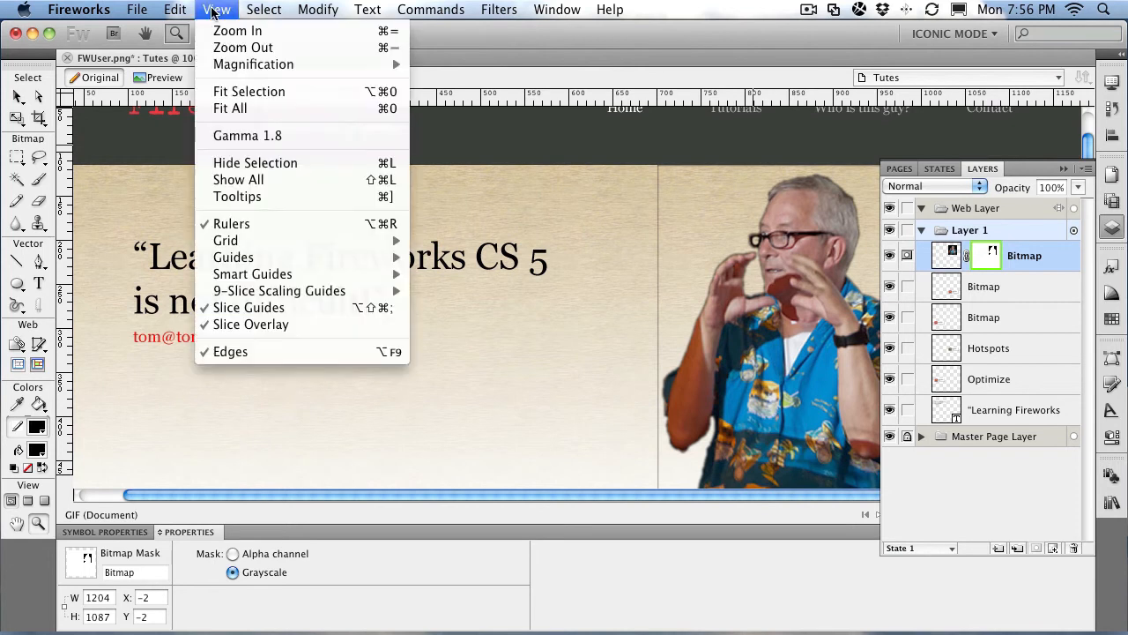
pyautogui.click(263, 114)
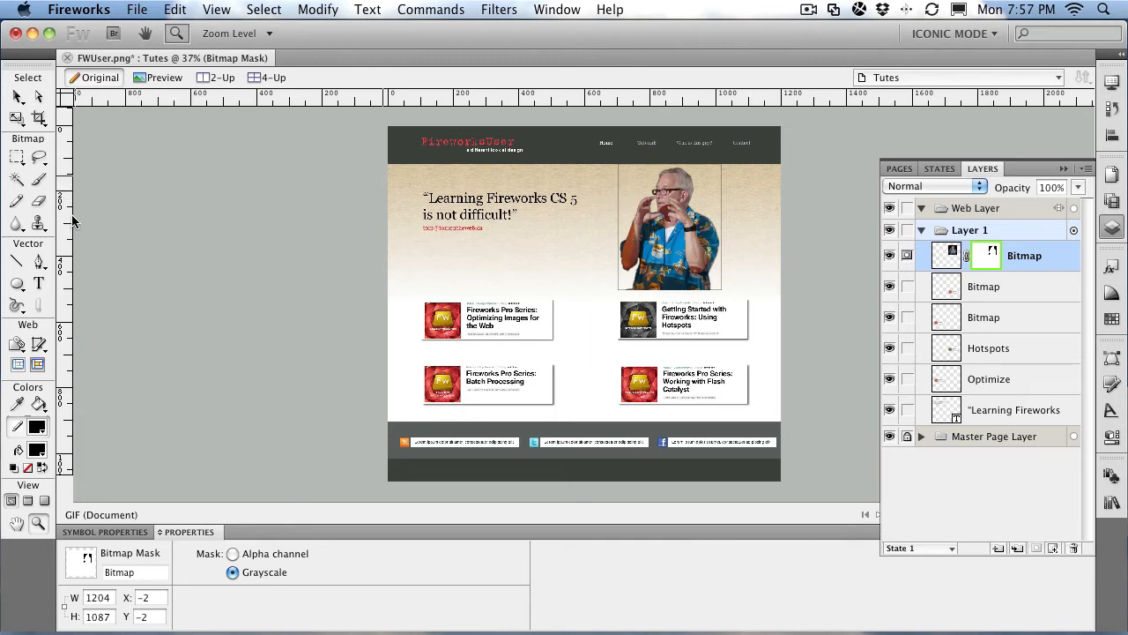
pyautogui.click(38, 179)
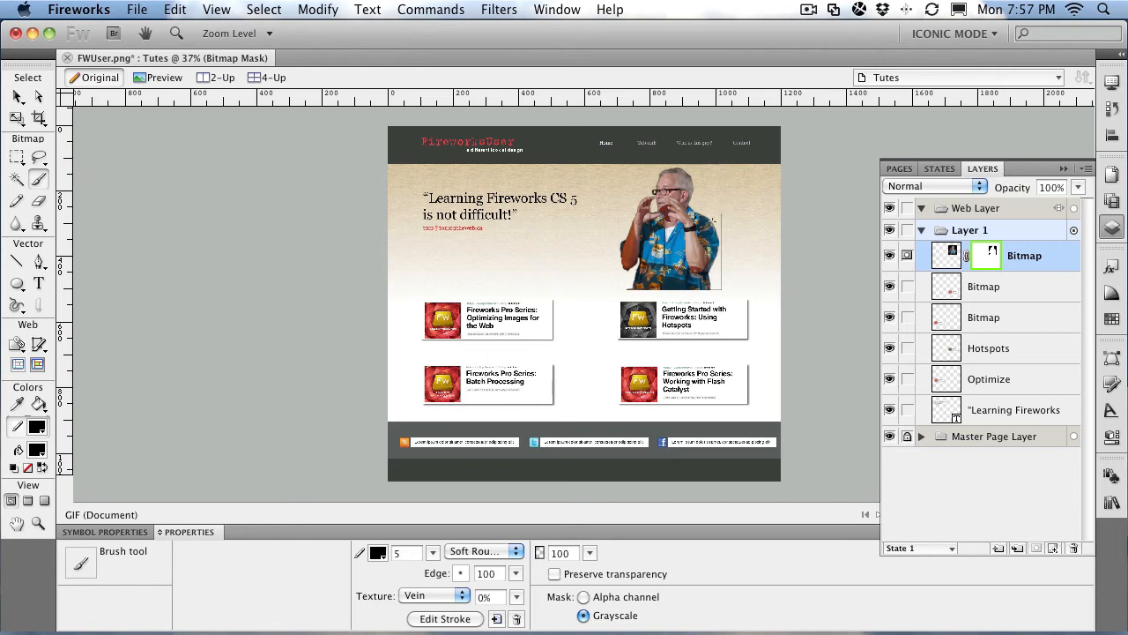
# Step: Zoom in on the speaker photo and set the mask brush size to 10
pyautogui.click(38, 523)
pyautogui.moveTo(634, 193); pyautogui.dragTo(748, 310)
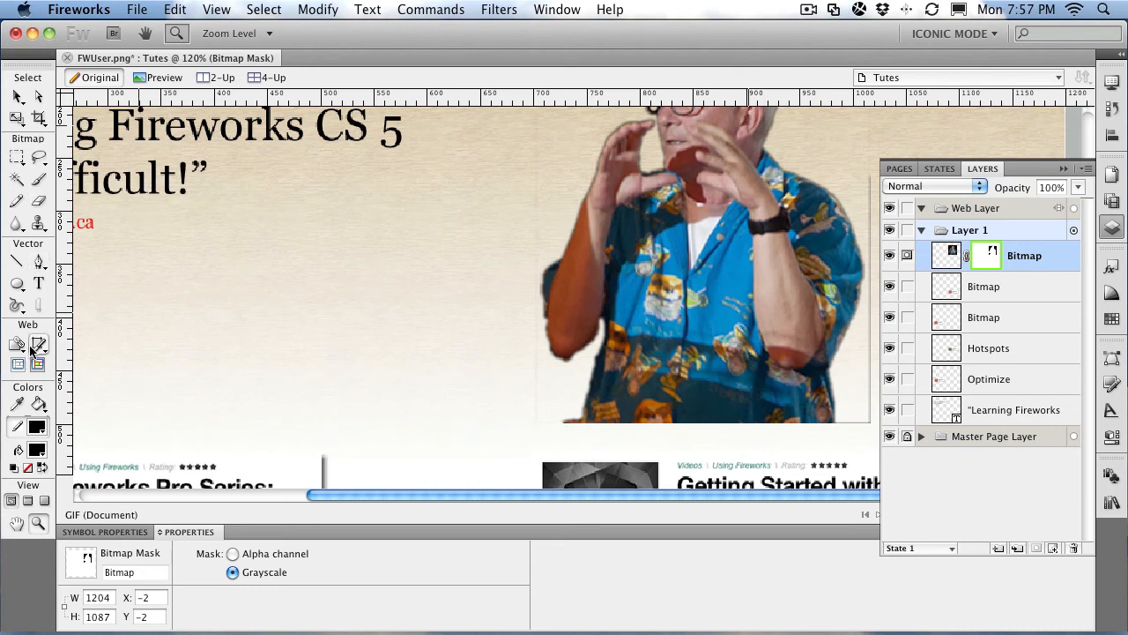
pyautogui.click(38, 179)
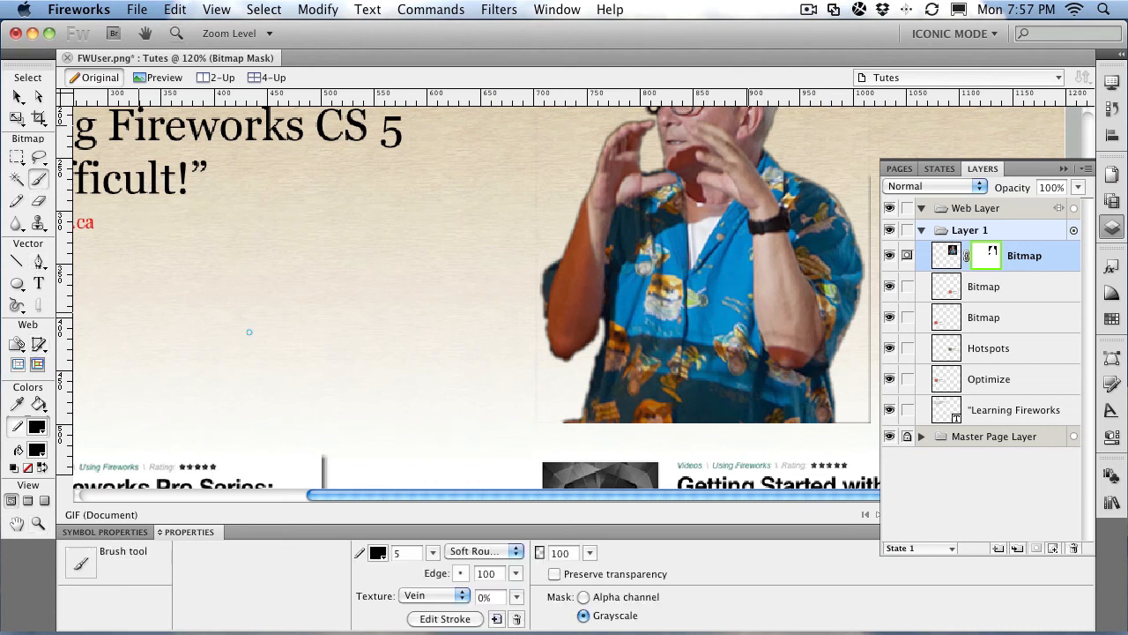
pyautogui.click(432, 554)
pyautogui.moveTo(432, 553); pyautogui.dragTo(432, 551)
pyautogui.moveTo(432, 552); pyautogui.dragTo(434, 551)
# Step: Paint away the photo's rectangular mask edges, panning down, then fit the whole page in view
pyautogui.moveTo(534, 121)
pyautogui.mouseDown()
pyautogui.moveTo(531, 315)
pyautogui.moveTo(533, 303)
pyautogui.mouseUp()
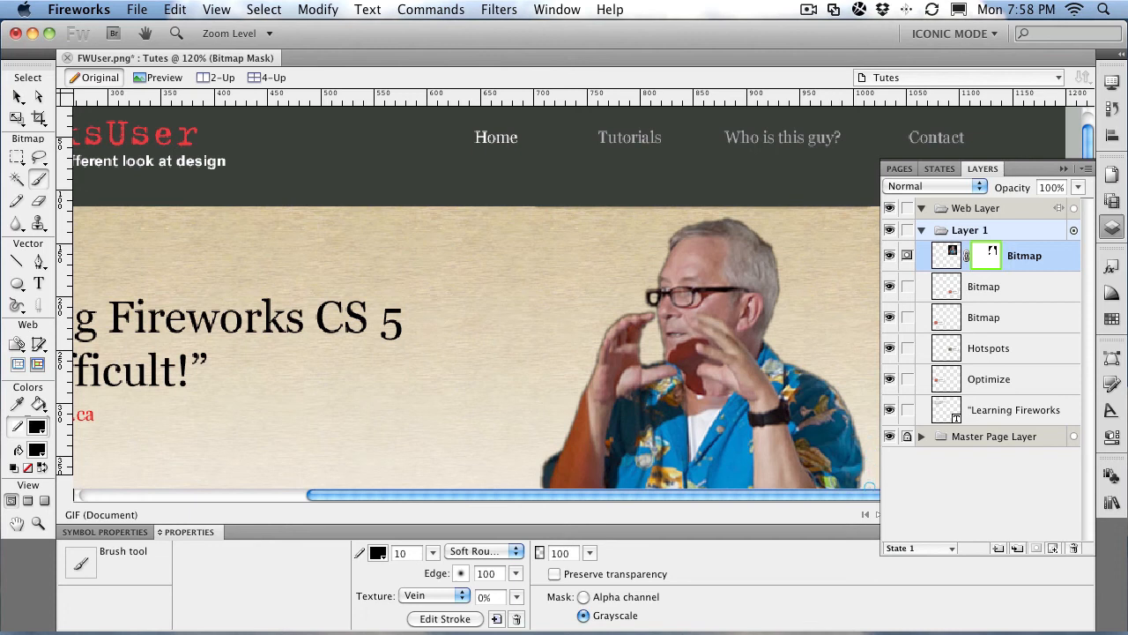
pyautogui.press('h')
pyautogui.moveTo(870, 469); pyautogui.dragTo(847, 201)
pyautogui.press('b')
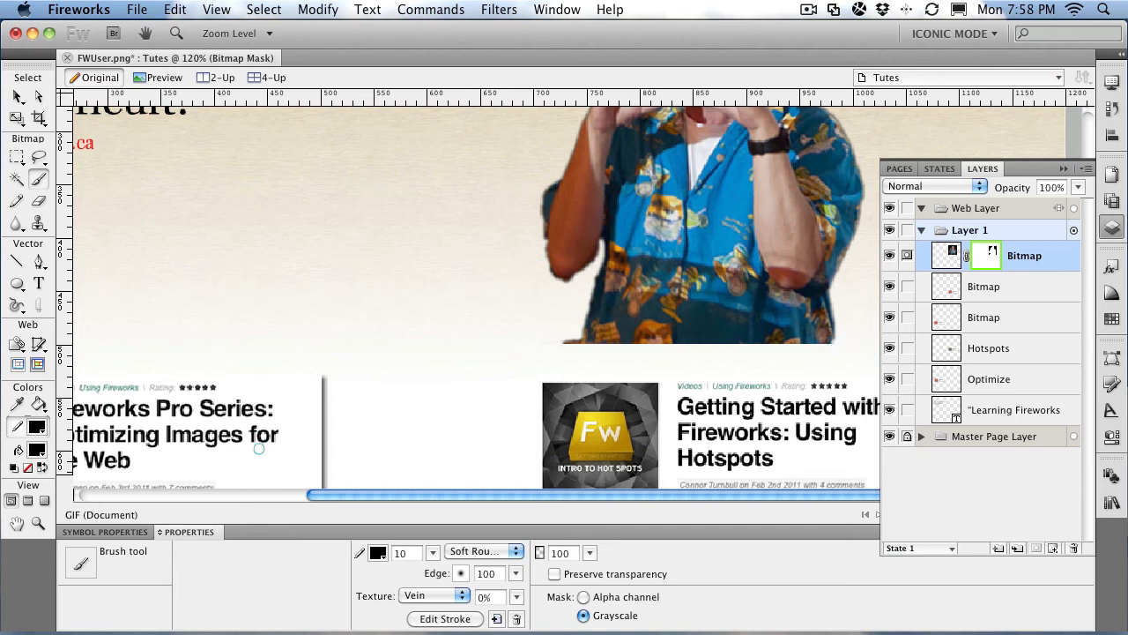
pyautogui.click(232, 7)
pyautogui.click(231, 109)
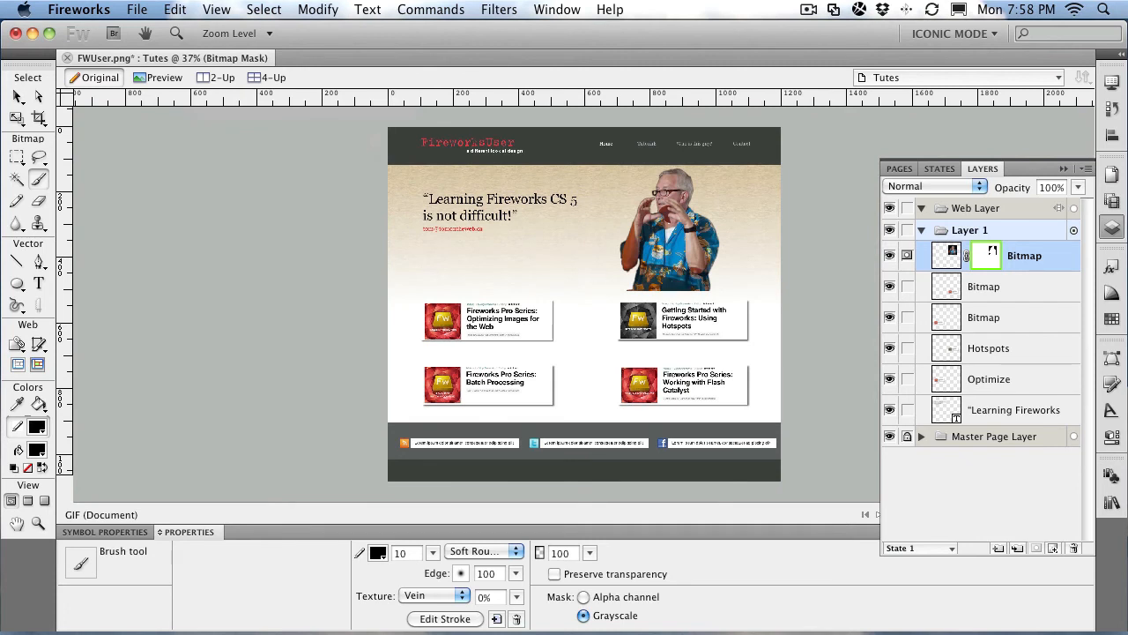
# Step: Zoom into the shirt, brush over its hard lower edge on the mask, and fit the page back in view
pyautogui.click(38, 522)
pyautogui.moveTo(596, 254); pyautogui.dragTo(669, 319)
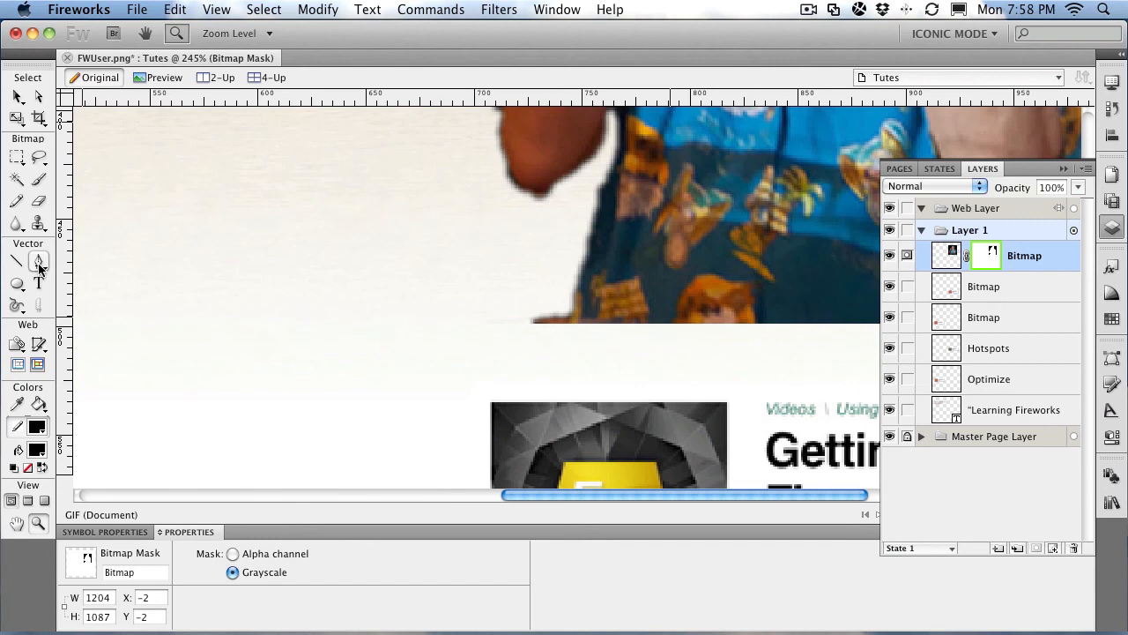
pyautogui.click(38, 180)
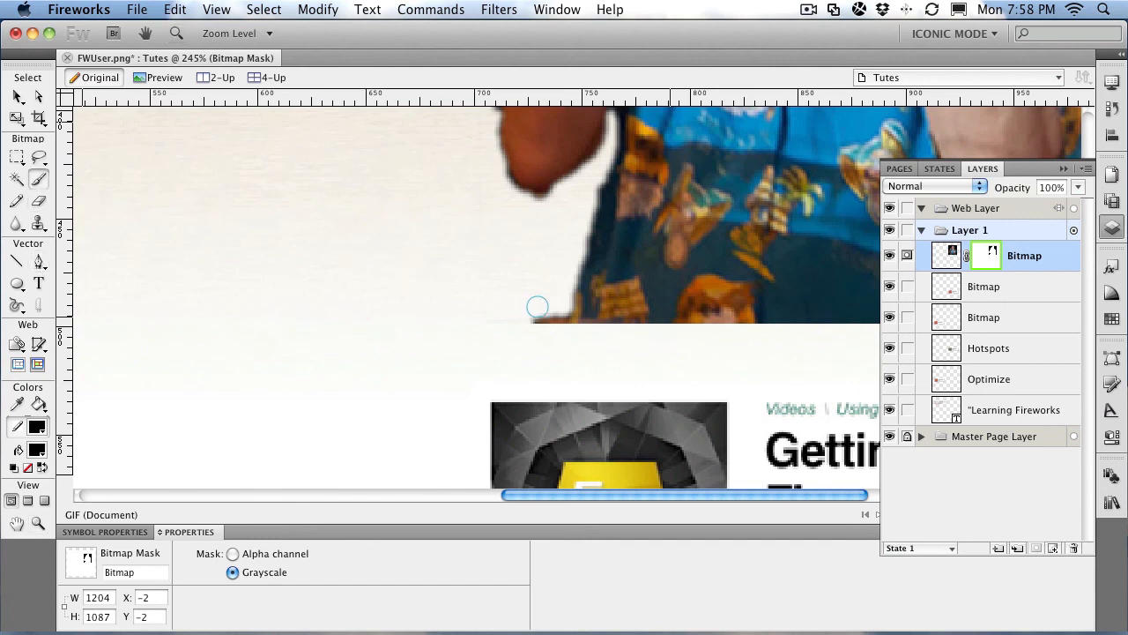
pyautogui.moveTo(529, 315)
pyautogui.mouseDown()
pyautogui.moveTo(557, 327)
pyautogui.moveTo(520, 321)
pyautogui.moveTo(561, 308)
pyautogui.moveTo(560, 324)
pyautogui.moveTo(518, 322)
pyautogui.mouseUp()
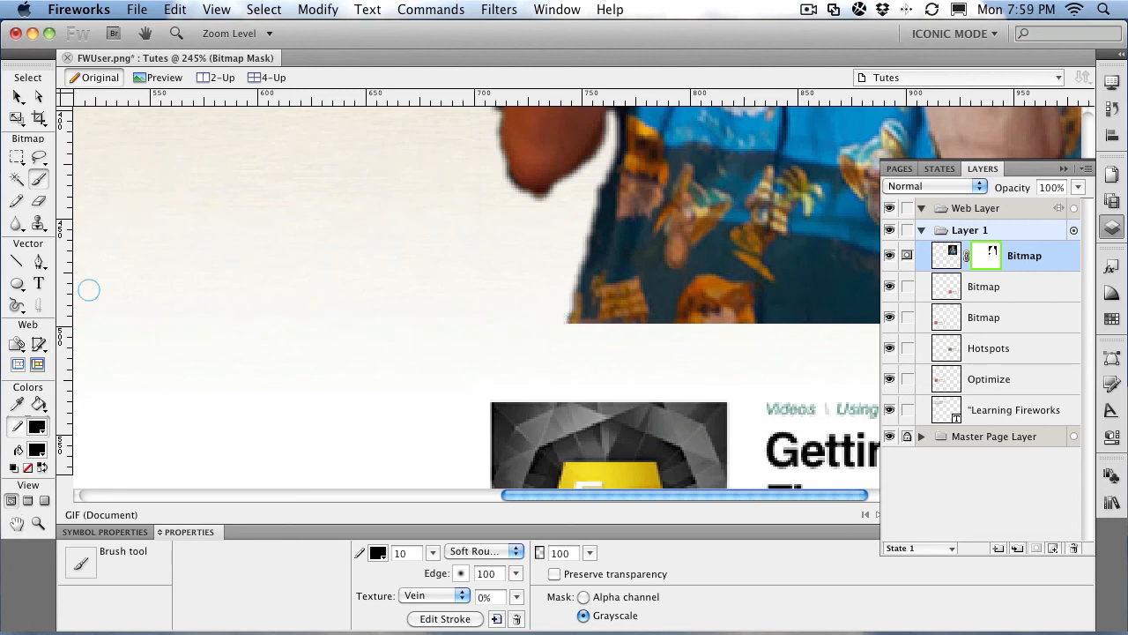
pyautogui.click(222, 9)
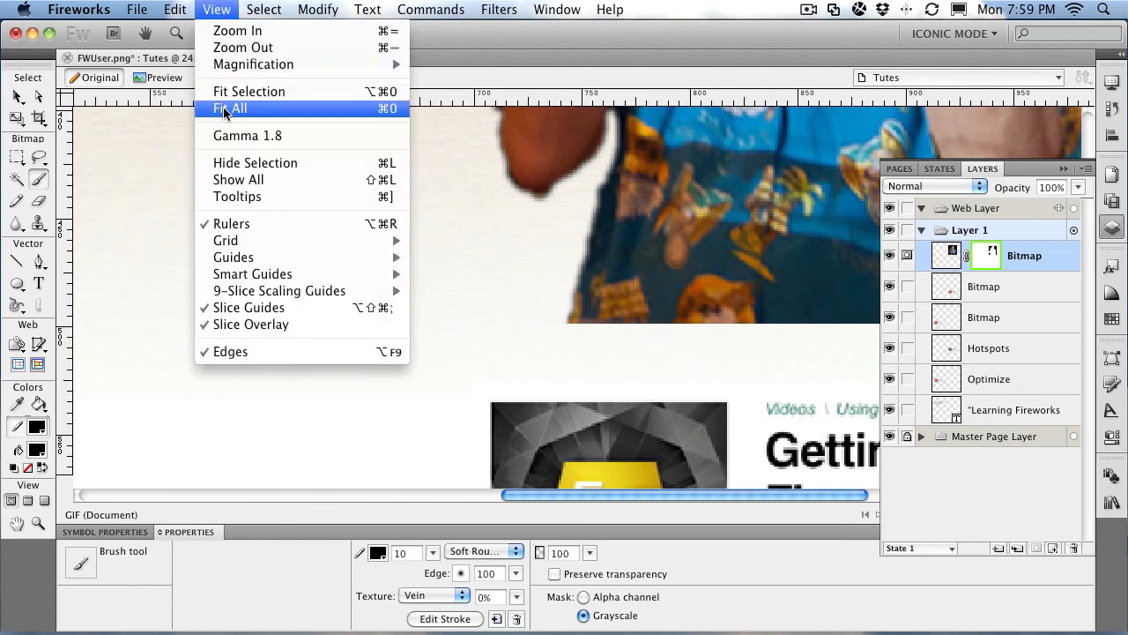
pyautogui.click(227, 108)
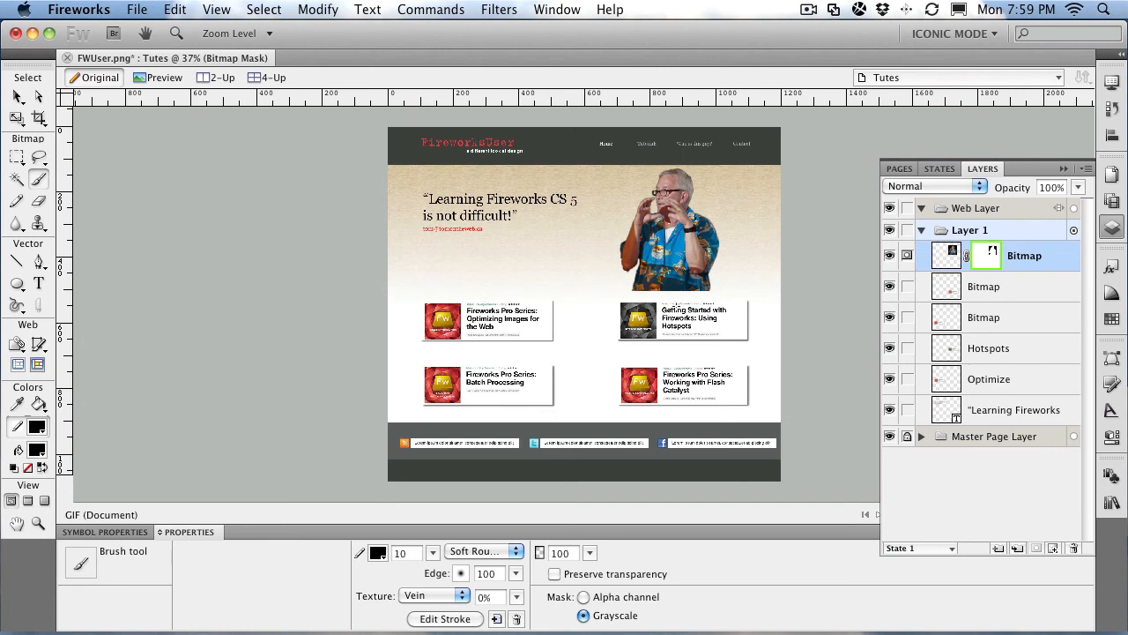
# Step: Switch to the Main page in the Pages panel, then browse Commands > Creative without running anything
pyautogui.click(901, 170)
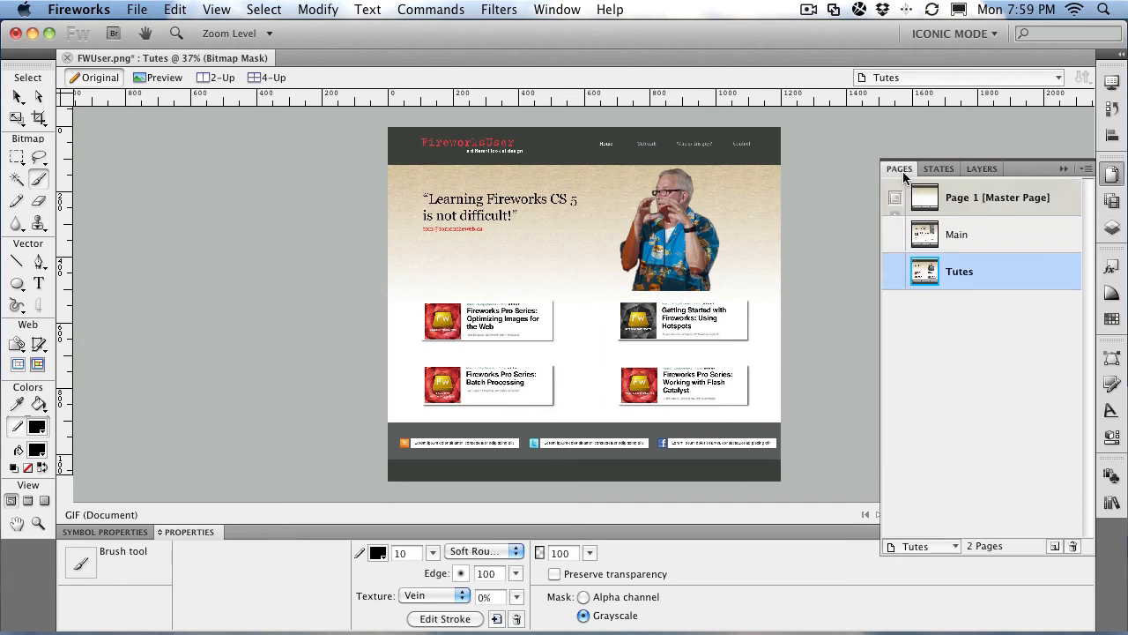
pyautogui.click(958, 240)
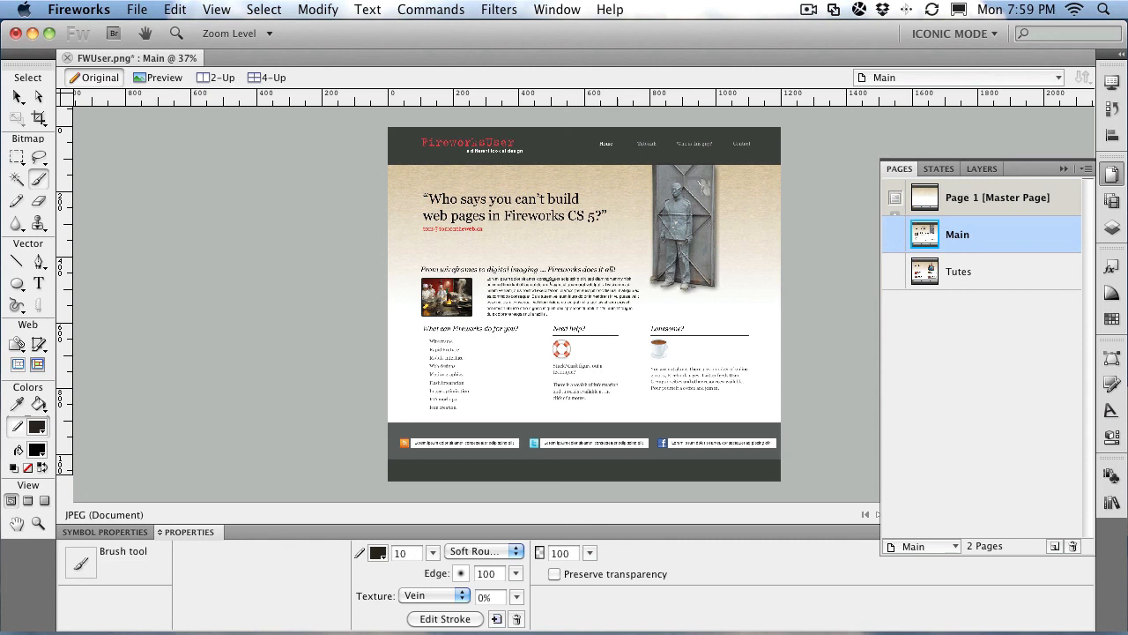
pyautogui.click(456, 10)
pyautogui.moveTo(452, 213)
pyautogui.moveTo(529, 175)
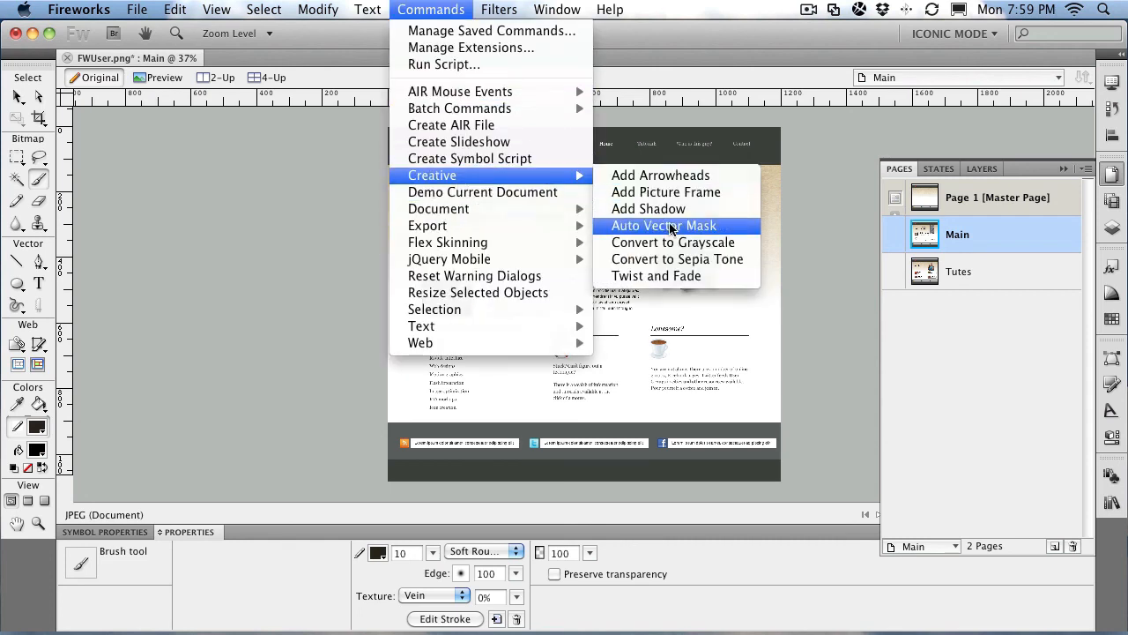
pyautogui.click(891, 130)
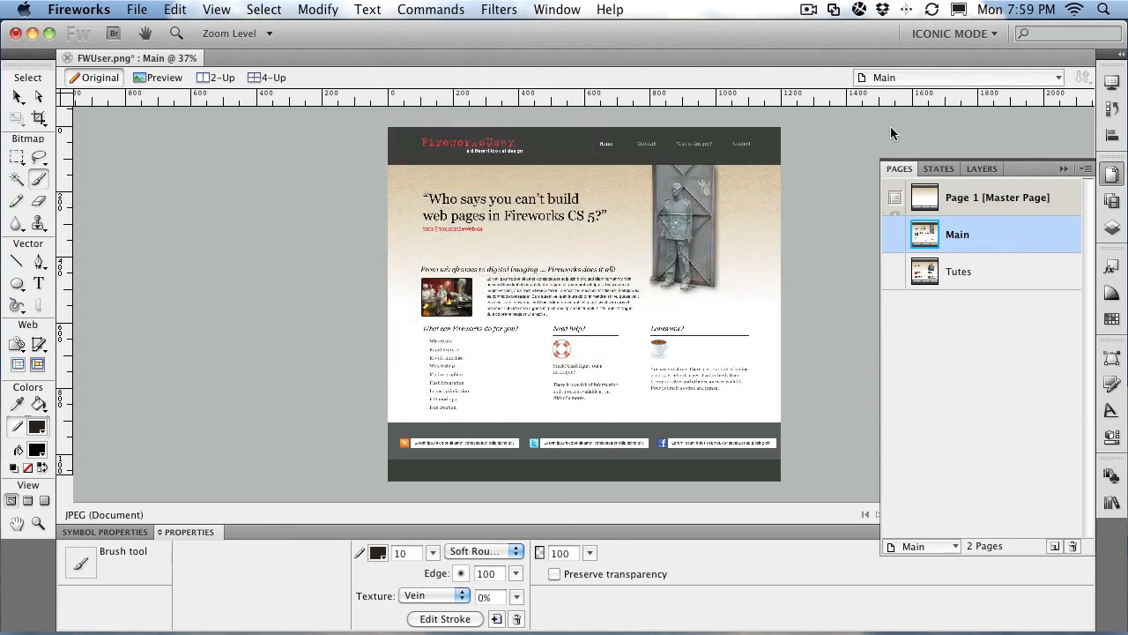